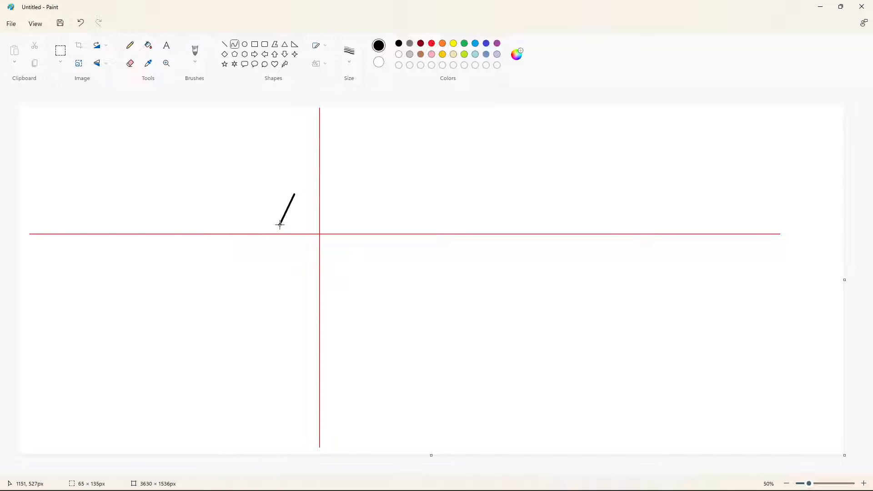
Redraw the left eye as a narrow slanted oval from two black curves, just above the horizontal guide and left of the vertical guide
key("ctrl+z")
left_click_drag(287, 197, 268, 217)
left_click(332, 219)
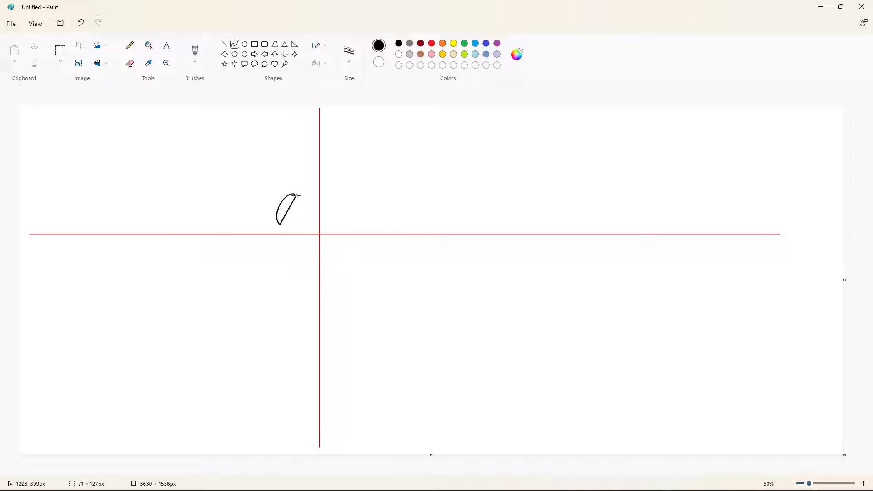
key("ctrl+z")
mouse_move(281, 224)
left_mouse_down()
mouse_move(297, 198)
mouse_move(289, 232)
left_mouse_up()
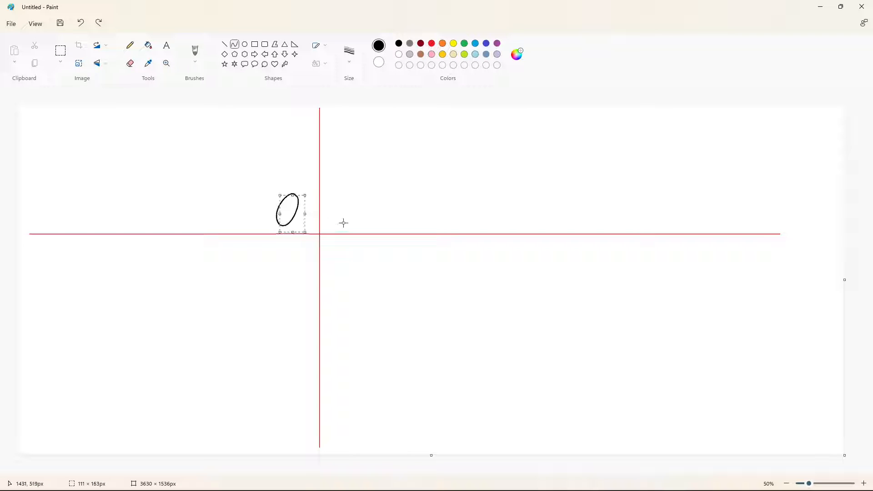
left_click(344, 222)
Draw the larger oval outline of the right eye with bent black curves, above the horizontal guide and right of the vertical guide
left_click_drag(379, 192, 411, 204)
left_click_drag(371, 179, 355, 183)
left_click_drag(377, 203, 370, 216)
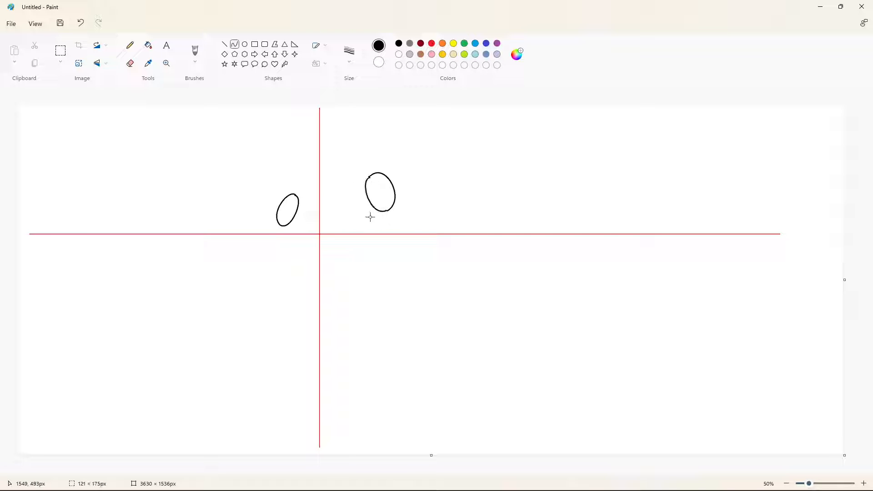
key("ctrl+z")
mouse_move(369, 177)
left_mouse_down()
mouse_move(386, 211)
mouse_move(357, 182)
left_mouse_up()
left_click_drag(373, 202, 368, 217)
left_click_drag(368, 178, 383, 194)
key("ctrl+z")
Add a small circle inside the upper part of each eye with the Oval shape
left_click(245, 44)
left_click(430, 206)
left_click_drag(283, 196, 299, 212)
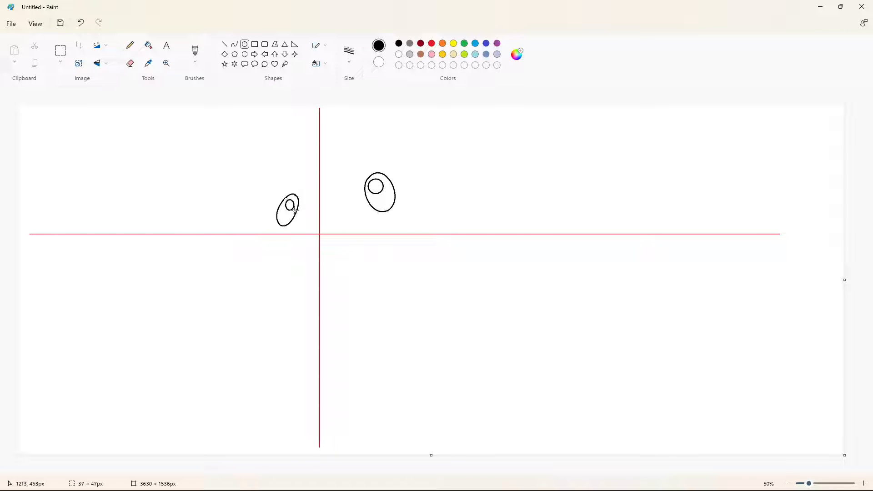
left_click(373, 225)
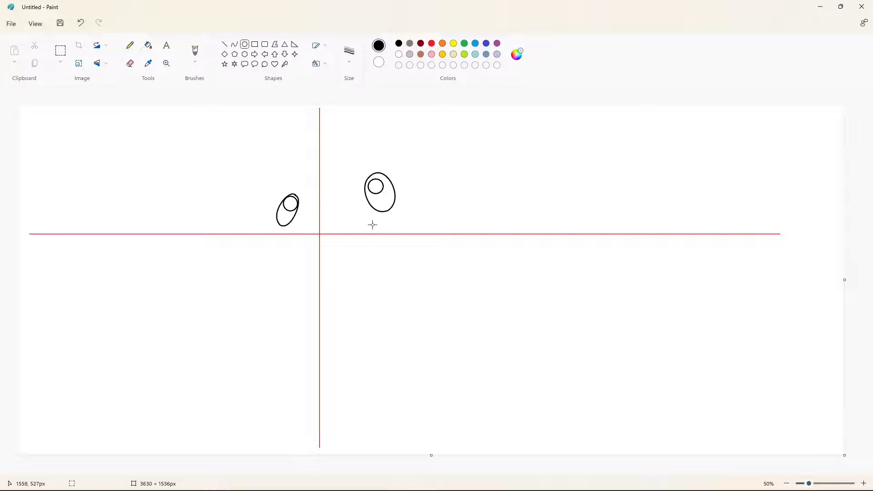
Draw the top of the head as an 8 px curve arching over both eyes from the left eye's outer edge
left_click(234, 44)
left_click(350, 50)
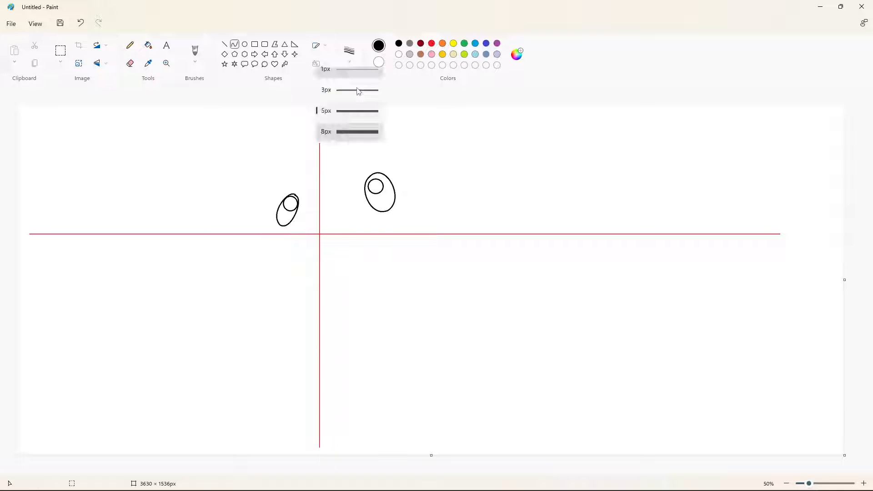
left_click(355, 131)
mouse_move(417, 159)
left_mouse_down()
mouse_move(273, 193)
mouse_move(269, 211)
mouse_move(286, 152)
left_mouse_up()
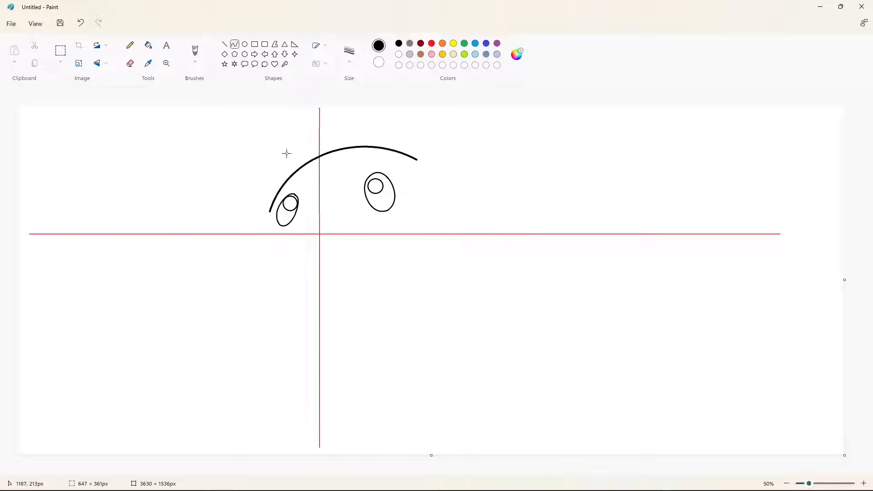
left_click(283, 154)
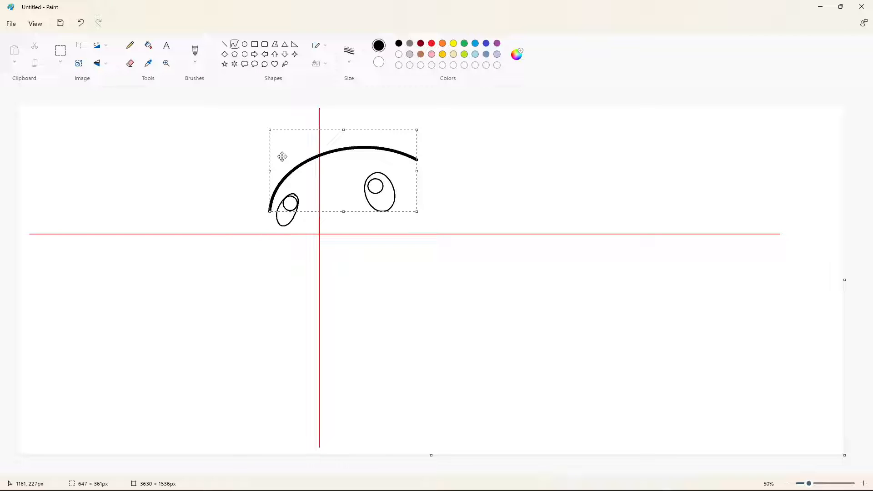
left_click(256, 231)
Continue the head outline with curves forming the left side of the face, the bulging cheek and the jaw
mouse_move(269, 212)
left_mouse_down()
mouse_move(255, 263)
mouse_move(254, 242)
mouse_move(268, 229)
left_mouse_up()
left_click(316, 249)
mouse_move(255, 263)
left_mouse_down()
mouse_move(277, 302)
mouse_move(299, 318)
left_mouse_up()
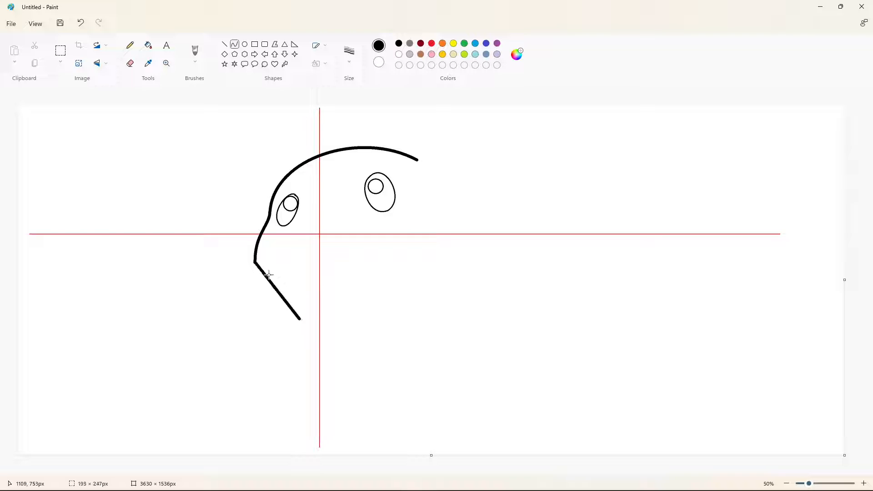
mouse_move(268, 279)
left_mouse_down()
mouse_move(260, 285)
mouse_move(278, 303)
left_mouse_up()
left_click(344, 299)
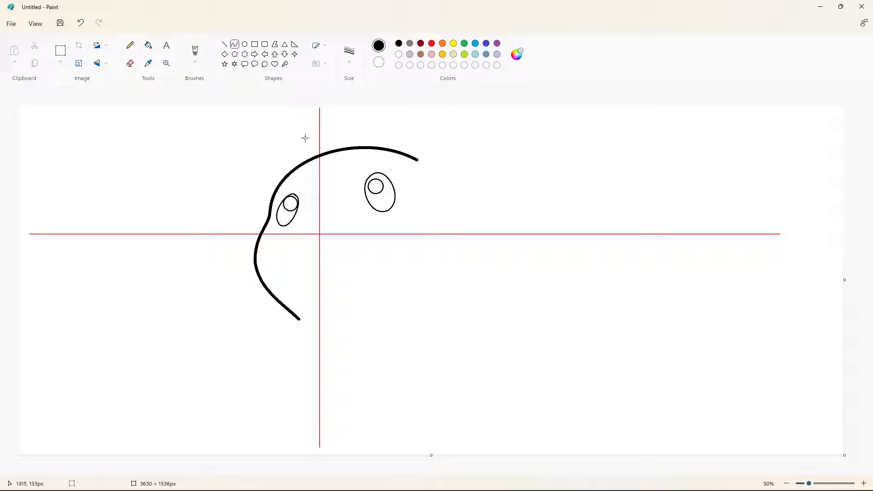
Draw the left ear as two bent curves rising from the head to the canvas's upper edge
left_click_drag(283, 179, 229, 106)
left_click_drag(268, 152, 241, 137)
left_click(306, 160)
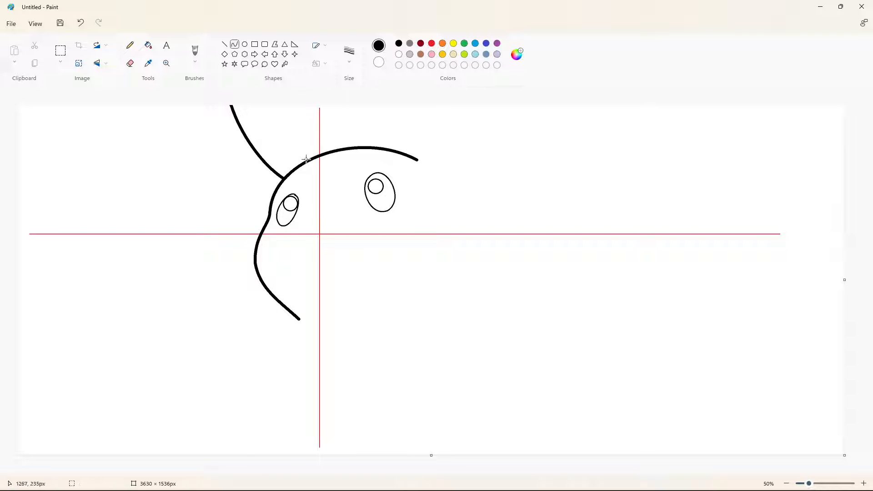
left_click_drag(307, 161, 276, 104)
left_click_drag(298, 143, 290, 117)
left_click(349, 142)
Draw the right ear's upper and lower edges as long curves meeting at a point away from the head
left_click_drag(413, 166, 593, 113)
left_click_drag(479, 145, 472, 121)
left_click_drag(529, 114, 524, 106)
left_click(609, 187)
left_click_drag(594, 114, 440, 187)
left_click_drag(557, 135, 562, 152)
left_click_drag(491, 173, 492, 185)
left_click(602, 220)
Draw a curve across the right ear to separate its tip
left_click_drag(545, 113, 535, 163)
left_click_drag(541, 132, 542, 149)
left_click(610, 193)
Draw a 3 px triangle nose of about 28 × 17 px between the eyes and flip it to point downward
left_click(353, 57)
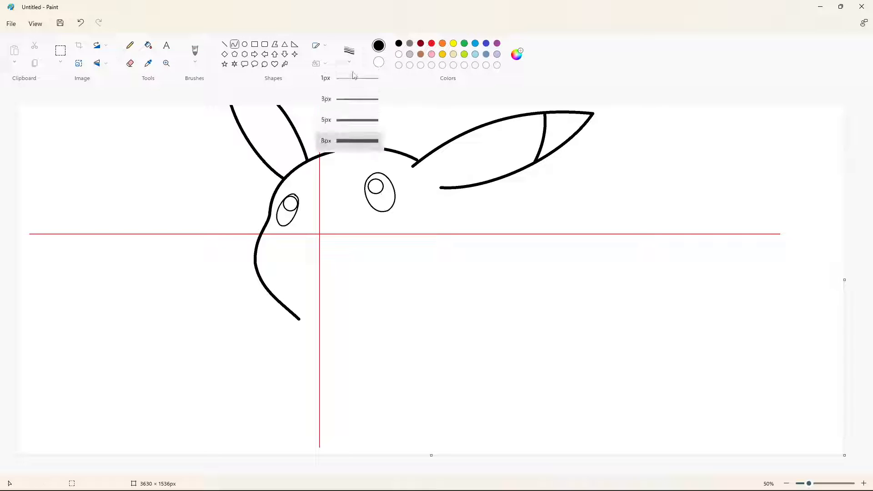
left_click(353, 100)
left_click(284, 44)
left_click_drag(304, 218, 313, 211)
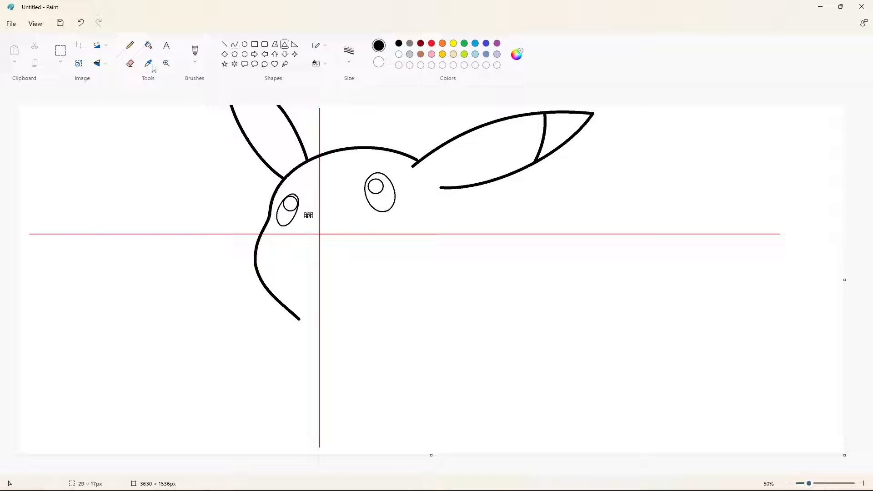
left_click(332, 214)
left_click(93, 66)
left_click(96, 83)
left_click(354, 175)
Draw the curved upper mouth line below the nose with 5 px curves
left_click(235, 45)
left_click(348, 55)
left_click(350, 121)
mouse_move(309, 226)
left_mouse_down()
mouse_move(355, 220)
mouse_move(339, 234)
mouse_move(297, 233)
left_mouse_up()
key("ctrl+z")
Draw the open lower mouth with a 5 px curve and add a curved tongue line inside it
mouse_move(362, 269)
left_mouse_down()
mouse_move(326, 256)
mouse_move(332, 232)
mouse_move(342, 228)
mouse_move(335, 315)
left_mouse_up()
key("ctrl+z")
left_click(350, 54)
left_click(359, 122)
left_click_drag(341, 304, 360, 307)
left_click_drag(313, 260, 344, 241)
mouse_move(326, 251)
left_mouse_down()
mouse_move(321, 244)
mouse_move(332, 240)
left_mouse_up()
left_click(417, 275)
Draw the left cheek as a curve against the face outline and the right cheek as a circle below the right eye
mouse_move(263, 234)
left_mouse_down()
mouse_move(263, 280)
mouse_move(279, 234)
mouse_move(274, 256)
left_mouse_up()
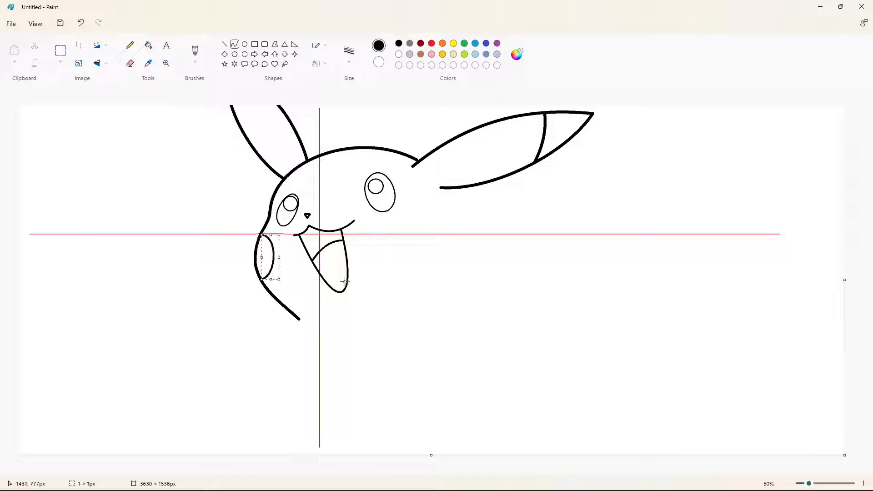
left_click(244, 44)
left_click_drag(384, 216, 429, 262)
left_click(457, 239)
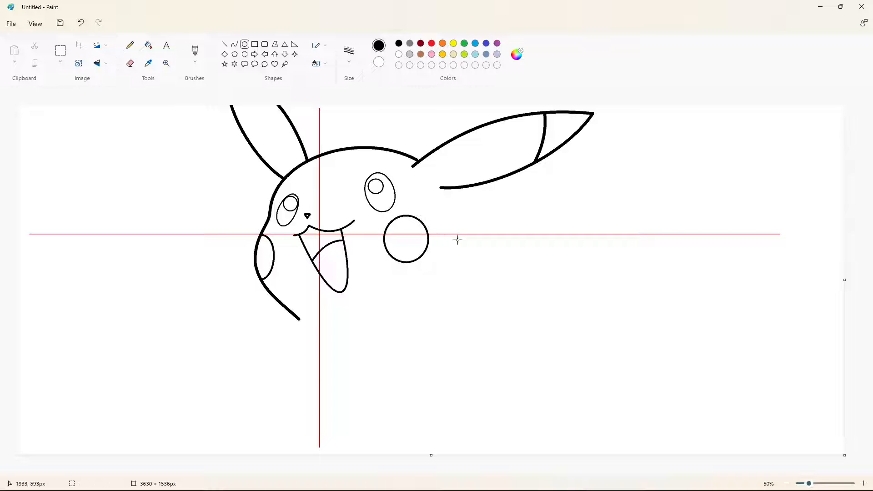
Draw the back outline with bent curves from below the right ear down to the canvas's lower edge
left_click(235, 45)
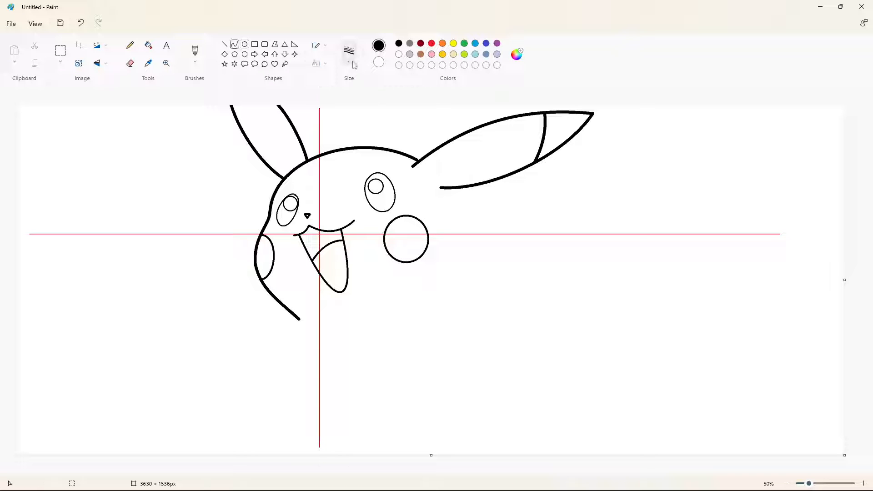
left_click_drag(453, 188, 481, 278)
mouse_move(467, 233)
left_mouse_down()
mouse_move(479, 233)
mouse_move(473, 237)
left_mouse_up()
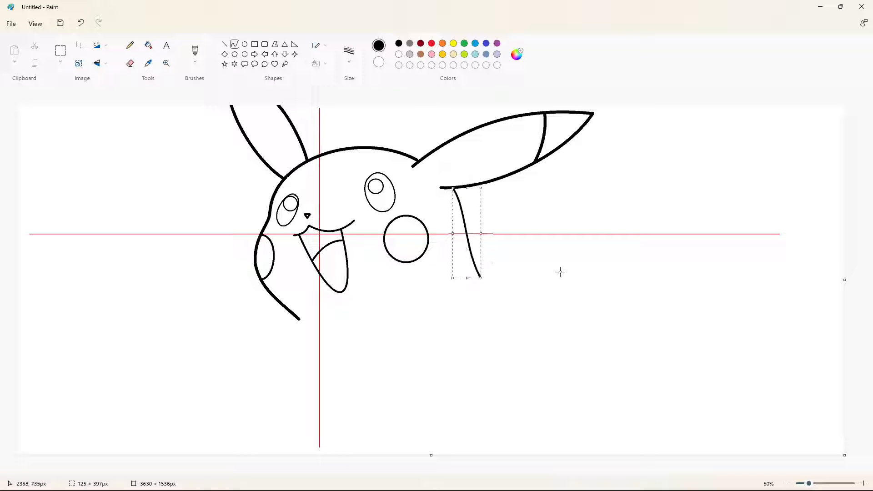
left_click(481, 278)
left_click_drag(481, 278, 568, 452)
left_click_drag(516, 339, 552, 364)
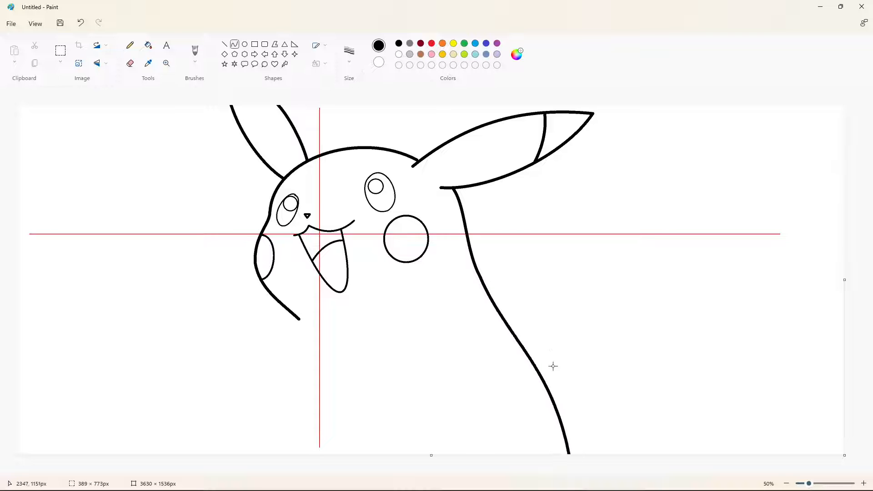
Draw the front edge of the body as a curve from below the jaw to the canvas's lower edge, redoing unsatisfactory attempts
left_click_drag(317, 354, 333, 435)
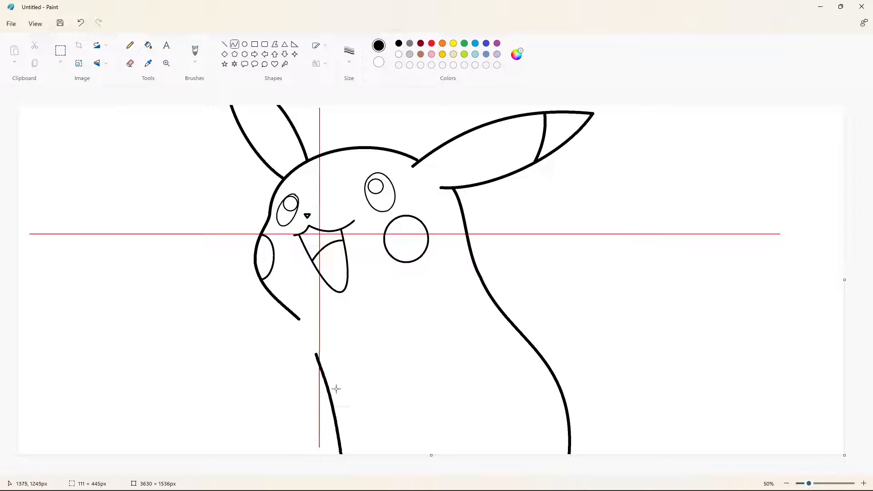
key("ctrl+z")
left_click_drag(317, 354, 341, 456)
left_click_drag(323, 372, 335, 421)
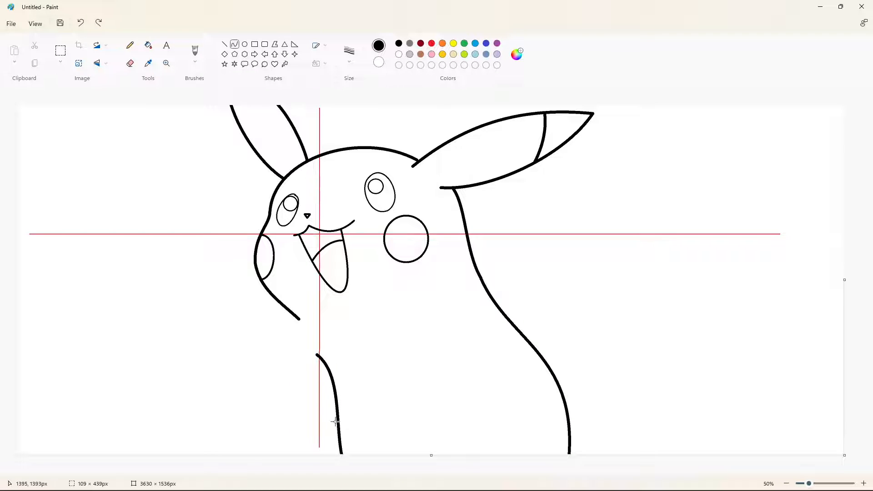
key("ctrl+z")
left_click_drag(317, 355, 342, 456)
mouse_move(332, 391)
left_mouse_down()
mouse_move(347, 379)
mouse_move(332, 424)
mouse_move(336, 444)
mouse_move(336, 408)
left_mouse_up()
Draw the left arm with a curved upper edge, zigzag fingers and a curved lower edge joining the body
mouse_move(284, 306)
left_mouse_down()
mouse_move(227, 326)
mouse_move(245, 320)
left_mouse_up()
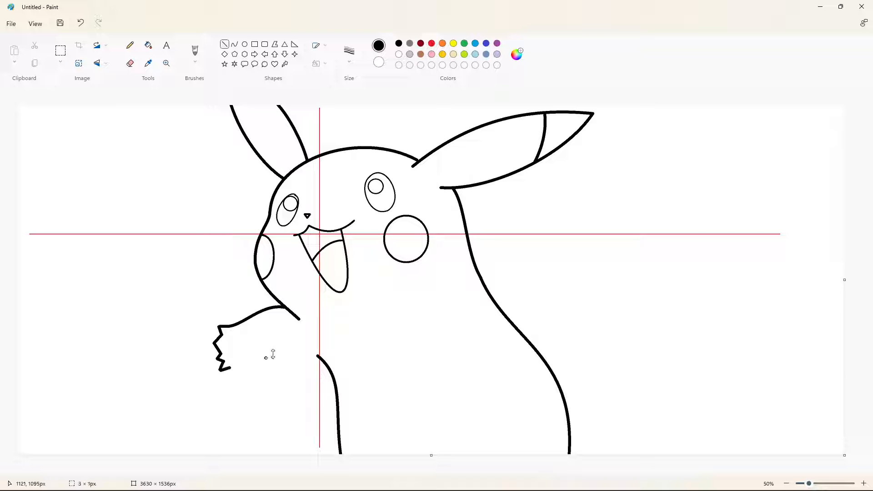
key("ctrl+z")
left_click(234, 44)
left_click_drag(222, 368, 337, 388)
left_click_drag(280, 380, 275, 394)
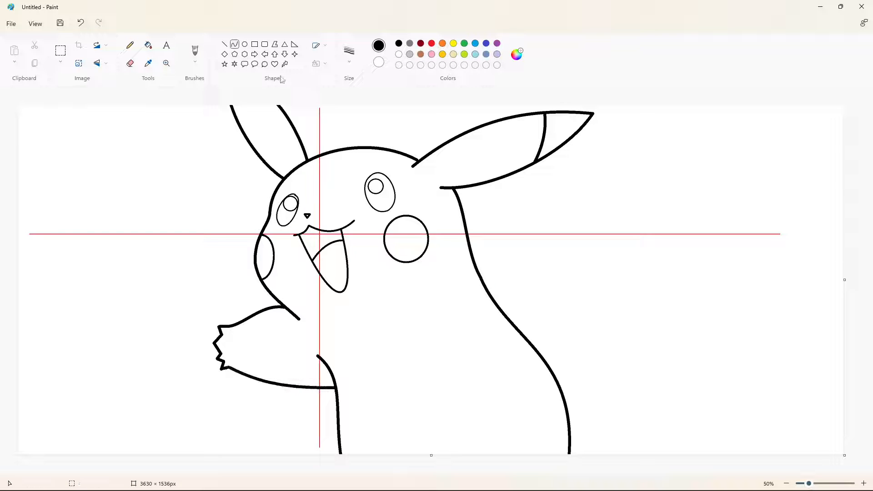
Draw a small angular mark on the left paw, and outline the right arm with zigzag fingers and curved edges
left_click(224, 44)
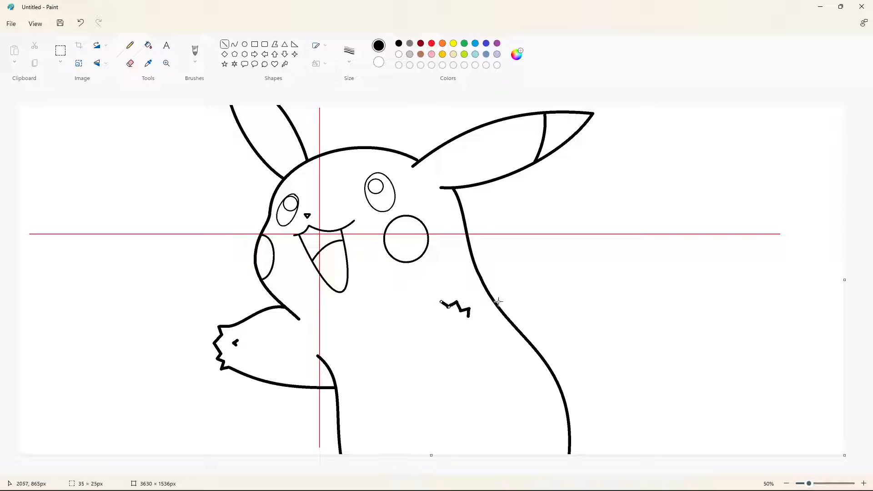
left_click(234, 44)
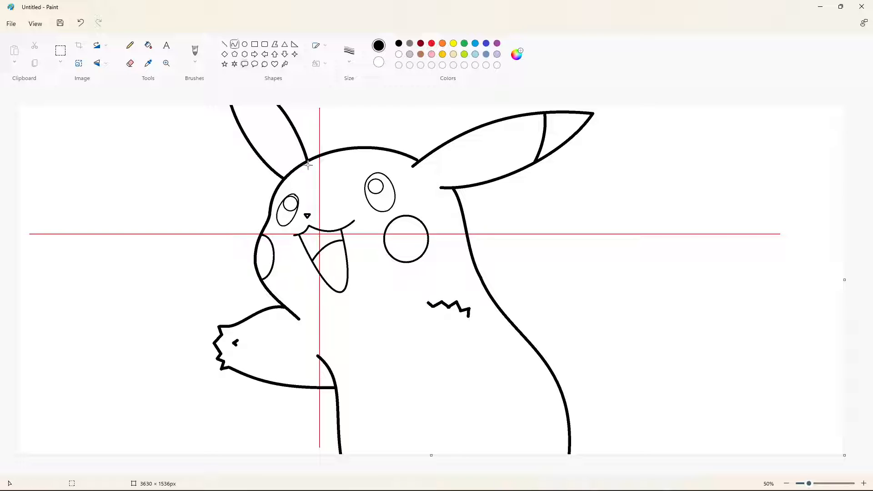
left_click(224, 44)
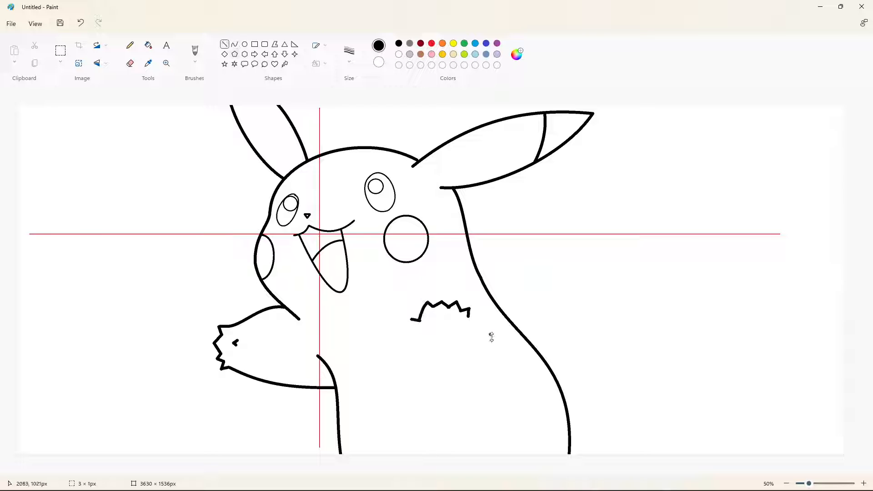
left_click(234, 44)
mouse_move(414, 319)
left_mouse_down()
mouse_move(444, 361)
mouse_move(474, 367)
mouse_move(419, 374)
left_mouse_up()
mouse_move(429, 304)
left_mouse_down()
mouse_move(471, 296)
mouse_move(450, 290)
left_mouse_up()
Add two small curved stripe markings with a thinner outline along the inside of the back outline
left_click(349, 51)
left_click(349, 141)
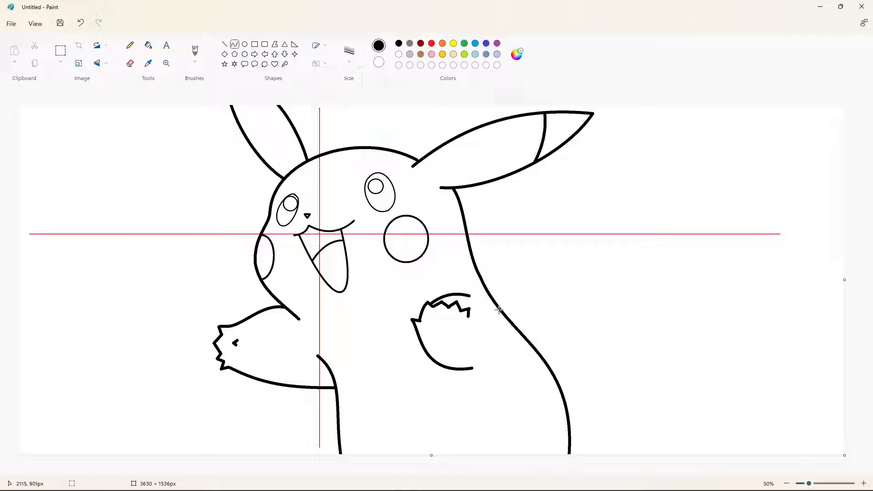
mouse_move(500, 310)
left_mouse_down()
mouse_move(511, 323)
mouse_move(505, 341)
left_mouse_up()
left_click_drag(545, 360, 556, 377)
left_click_drag(550, 370, 544, 395)
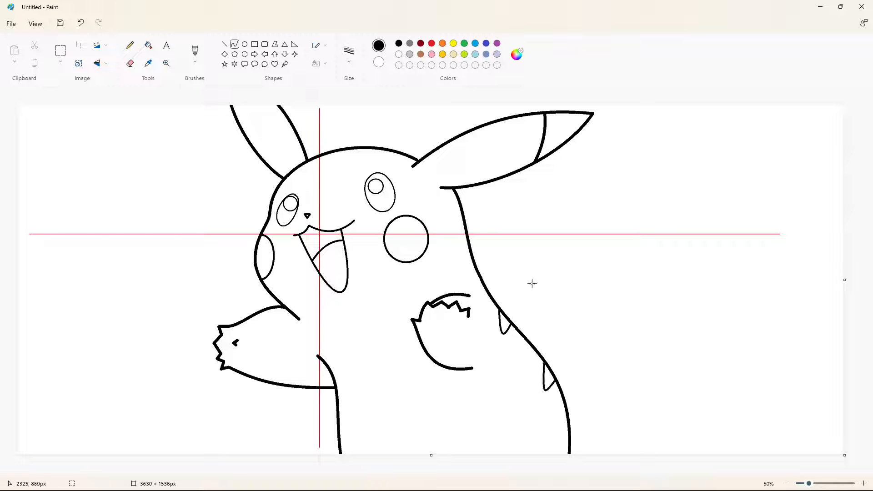
Draw the tail's inner edge with 8 px zigzag lines and a long curve reaching the canvas's upper edge
left_click(348, 51)
left_click(349, 140)
key("ctrl+z")
mouse_move(575, 375)
left_mouse_down()
mouse_move(540, 337)
mouse_move(582, 305)
mouse_move(550, 226)
mouse_move(659, 105)
left_mouse_up()
left_click(234, 44)
left_click_drag(604, 165, 586, 172)
Draw the tail's outer zigzag edge with straight lines from the lower back out to its widest corner
left_click(224, 44)
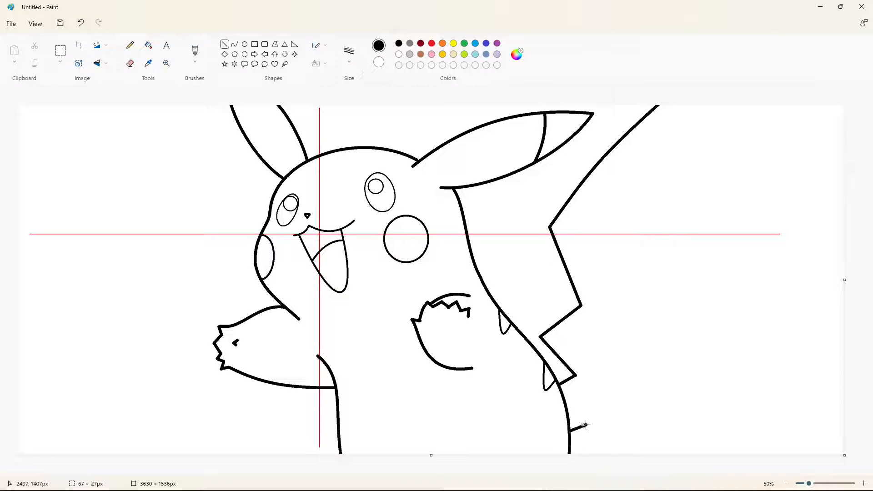
left_click_drag(586, 425, 587, 425)
mouse_move(587, 425)
left_mouse_down()
mouse_move(569, 405)
mouse_move(611, 385)
mouse_move(582, 349)
mouse_move(616, 320)
mouse_move(612, 265)
left_mouse_up()
left_click(234, 44)
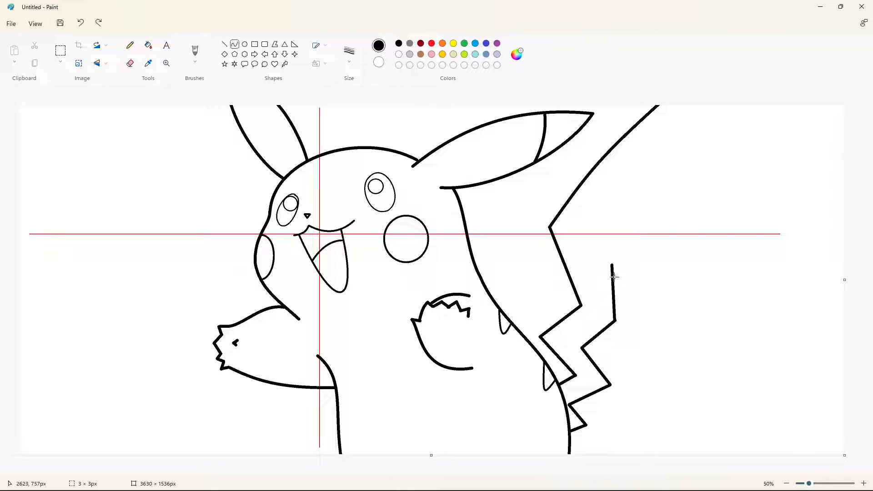
key("ctrl+z")
left_click(225, 45)
left_click_drag(616, 320, 696, 204)
left_click(651, 289)
Draw the tail's outer end as a curve from its widest corner up to the canvas's upper edge
left_click(235, 44)
left_click_drag(660, 231, 679, 102)
left_click(716, 280)
mouse_move(689, 163)
left_mouse_down()
mouse_move(693, 172)
mouse_move(692, 149)
left_mouse_up()
left_click(740, 241)
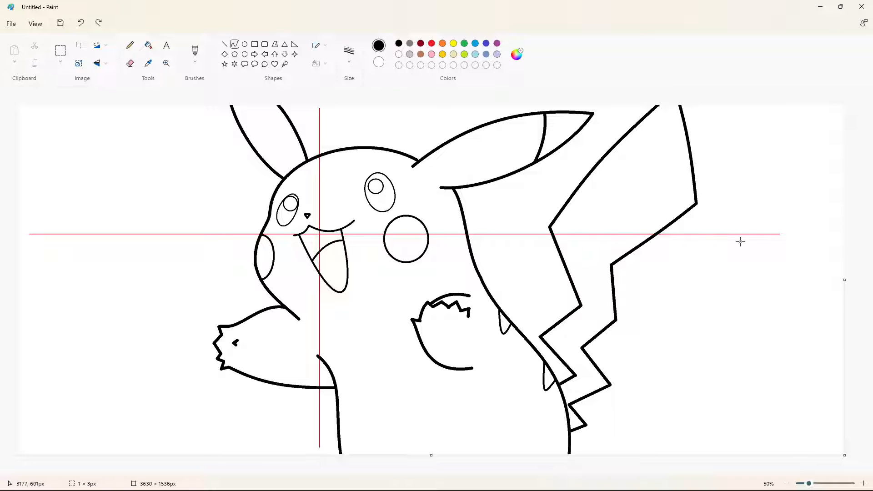
Draw a purple zigzag line across the tail near its base
left_click(225, 45)
left_click(497, 44)
left_click_drag(576, 364, 587, 372)
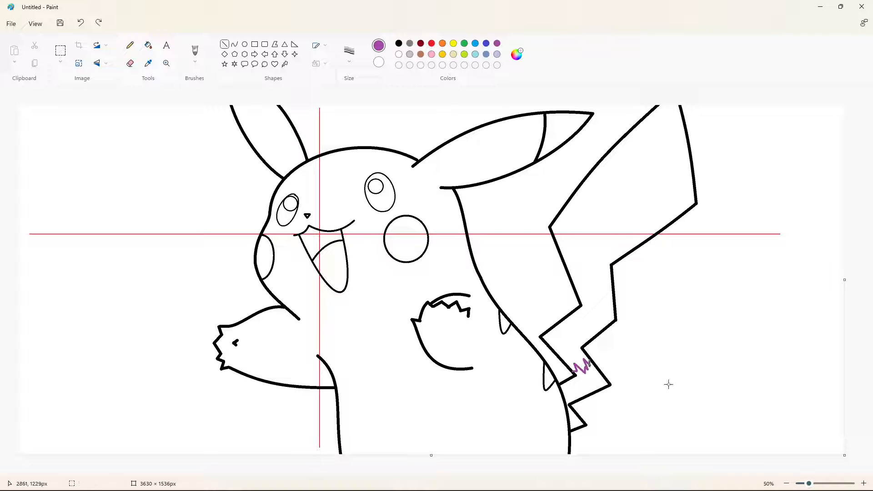
Draw a thin black bowl-shaped outline on the chest, between the mouth and the right arm
left_click(349, 50)
left_click(365, 119)
left_click_drag(330, 326, 380, 314)
key("ctrl+z")
left_click(235, 44)
left_click(399, 44)
mouse_move(358, 317)
left_mouse_down()
mouse_move(358, 330)
mouse_move(380, 315)
mouse_move(354, 365)
left_mouse_up()
left_click(384, 353)
Draw a purple wavy curve across the lower body from the back outline to the canvas's lower edge
left_click(497, 43)
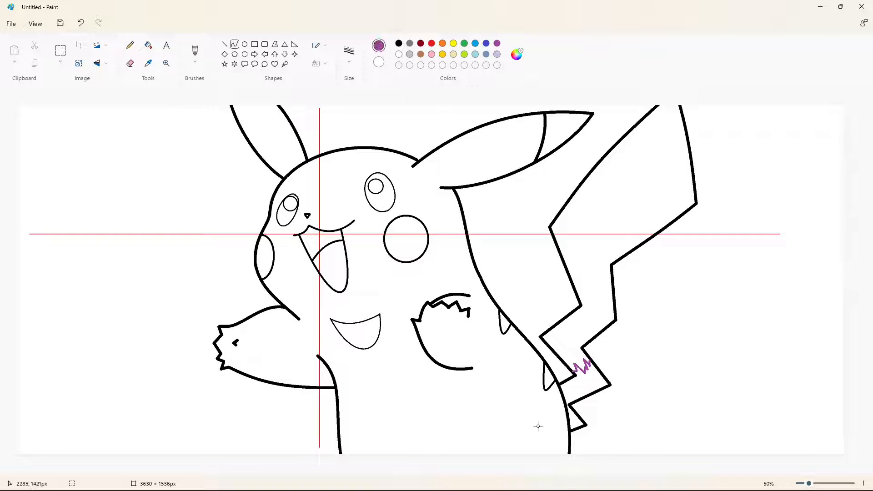
mouse_move(565, 406)
left_mouse_down()
mouse_move(515, 450)
mouse_move(551, 457)
mouse_move(426, 455)
left_mouse_up()
left_click(627, 439)
left_click_drag(488, 450, 466, 441)
left_click(619, 442)
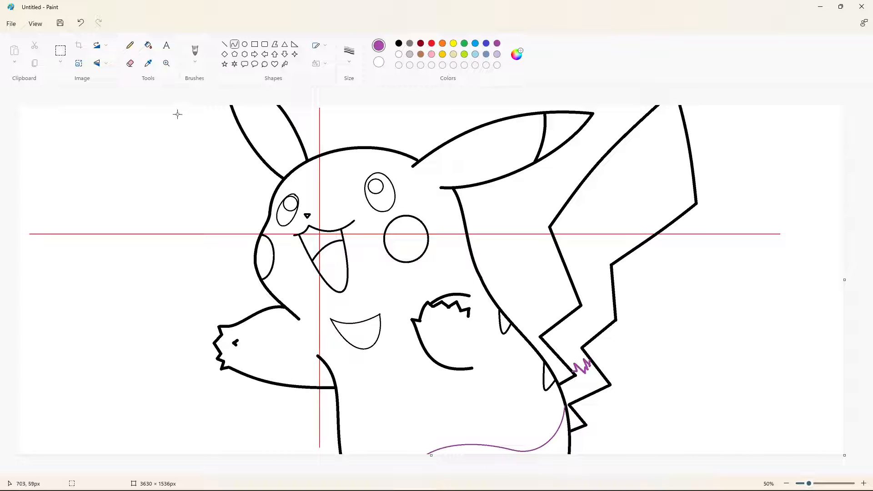
Fill the background and the head area right of the vertical guide with red
left_click(148, 45)
left_click(432, 44)
left_click(159, 273)
left_click(346, 182)
left_click(374, 130)
left_click(651, 276)
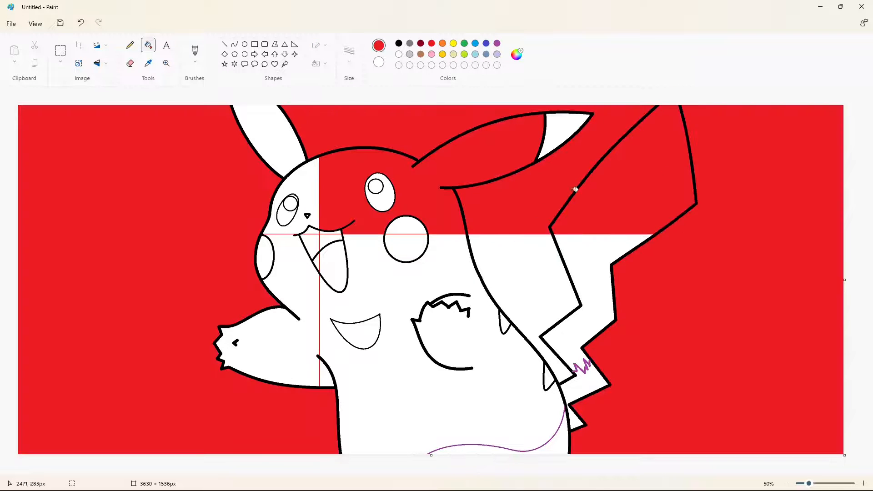
Fill the remaining body, face, mouth, right cheek and lower-body regions with red to cover the guide lines
left_click(523, 257)
left_click(369, 289)
left_click(316, 335)
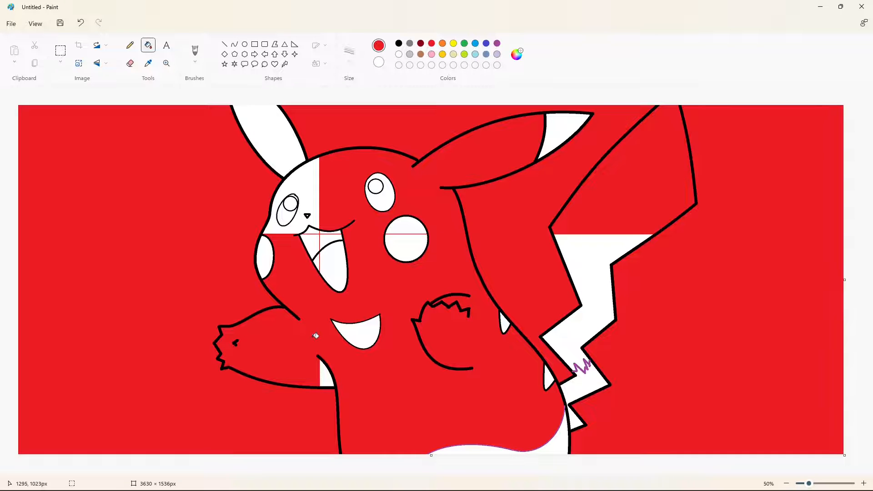
left_click(403, 250)
left_click(334, 261)
left_click(314, 241)
left_click(328, 239)
left_click(312, 204)
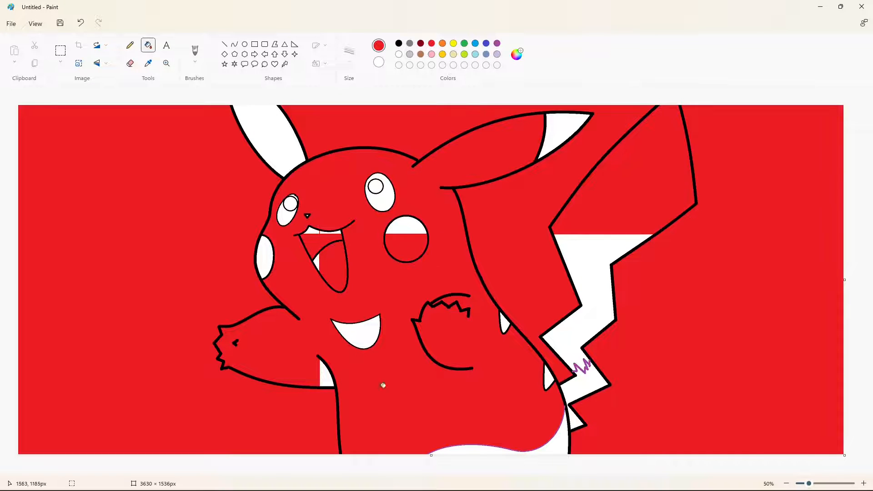
left_click(564, 443)
Fill the red background, body, mouth, cheek and lower-body regions with white so only the outlines remain
left_click(399, 55)
left_click(394, 128)
left_click(395, 306)
left_click(334, 266)
left_click(406, 250)
left_click(566, 437)
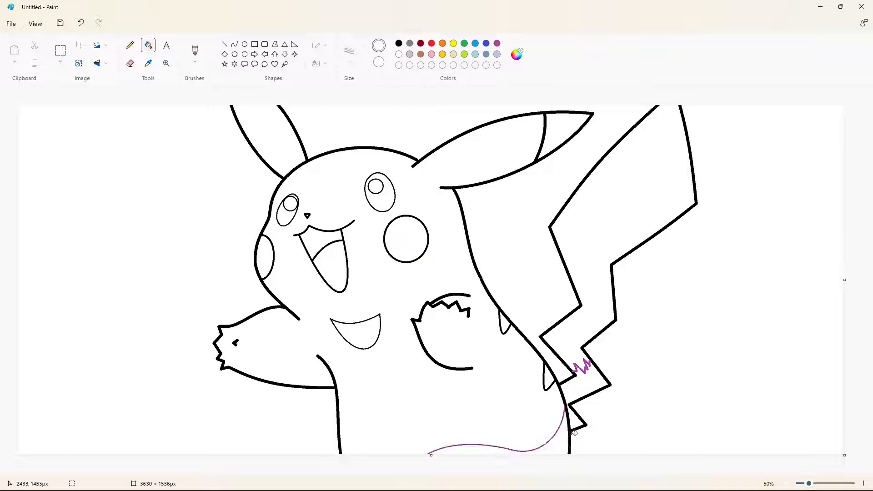
Patch the back outline with a short thick black line where the purple lower-body curve meets it
left_click(863, 484)
scroll(433, 455, "down", 8)
left_click_drag(430, 472, 694, 473)
left_click(225, 44)
left_click(350, 52)
left_click(350, 99)
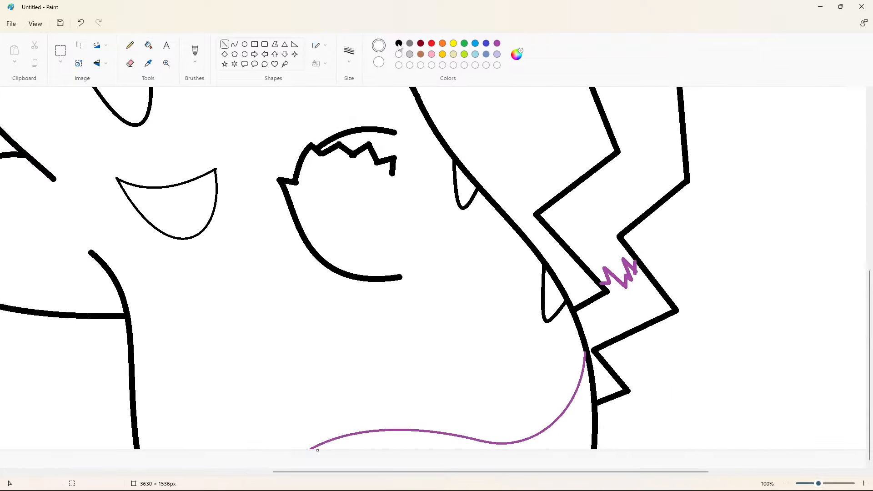
left_click(399, 44)
left_click_drag(585, 350, 587, 359)
left_click_drag(432, 472, 360, 451)
scroll(530, 417, "up", 8)
left_click(786, 484)
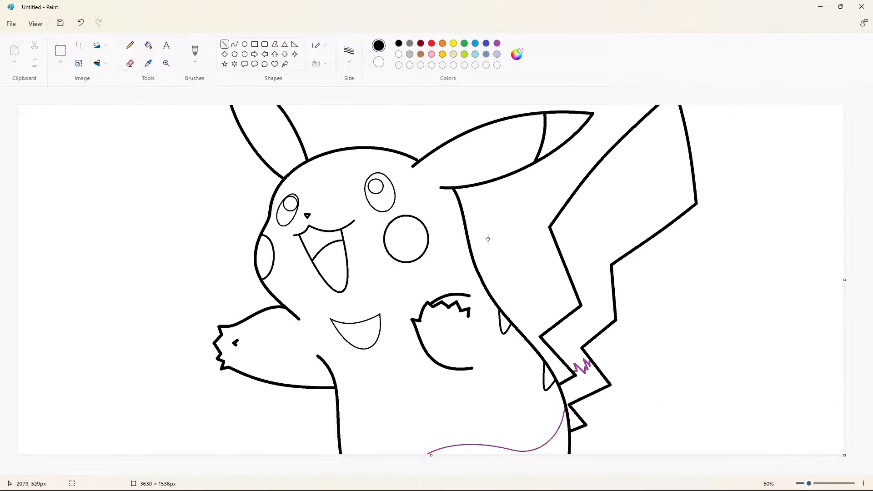
Draw two purple curves forming a pointed shadow wedge at the base of the right ear
left_click(234, 45)
left_click(497, 44)
left_click_drag(466, 186, 460, 204)
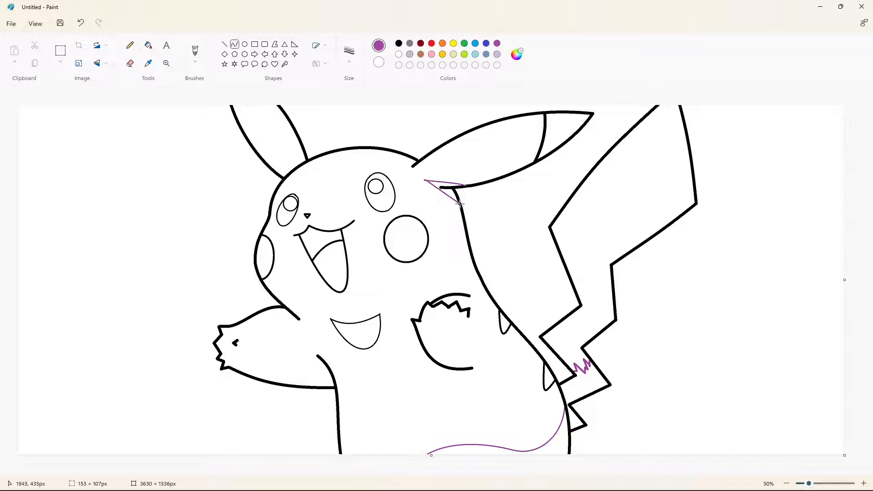
left_click(443, 192)
key("ctrl+z")
left_click_drag(424, 181, 460, 207)
left_click(443, 193)
left_click(442, 193)
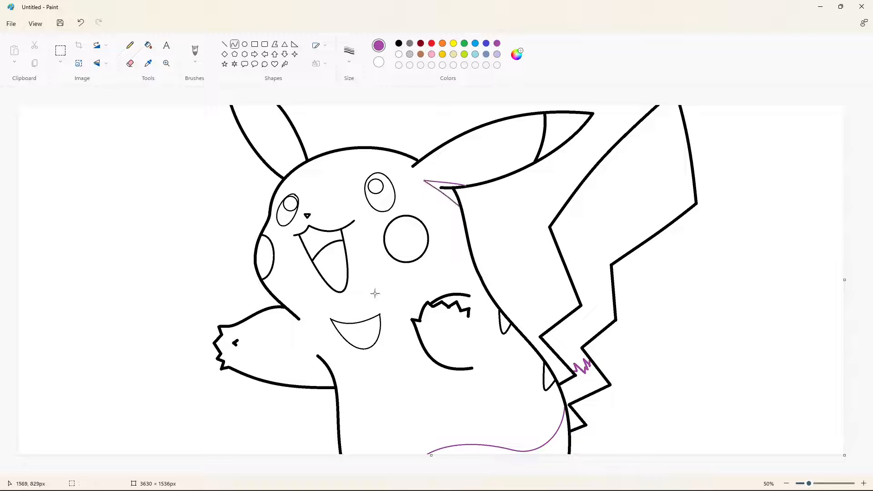
Draw a purple curve along the underside of the left arm to mark its shadow
left_click_drag(327, 365, 269, 380)
left_click(310, 373)
left_click(310, 373)
Outline a shadow area in the lower part of the right arm with two purple curves
mouse_move(473, 367)
left_mouse_down()
mouse_move(479, 350)
mouse_move(426, 351)
left_mouse_up()
key("ctrl+z")
left_click(480, 360)
left_click(449, 357)
left_click(450, 357)
left_click(515, 413)
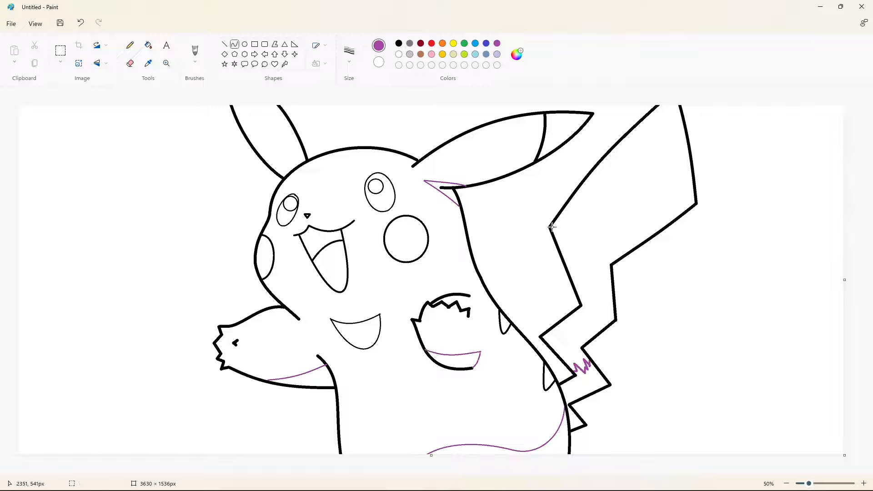
Draw one purple curve across the upper tail and another across the lower tongue
left_click_drag(551, 226, 680, 217)
left_click(618, 218)
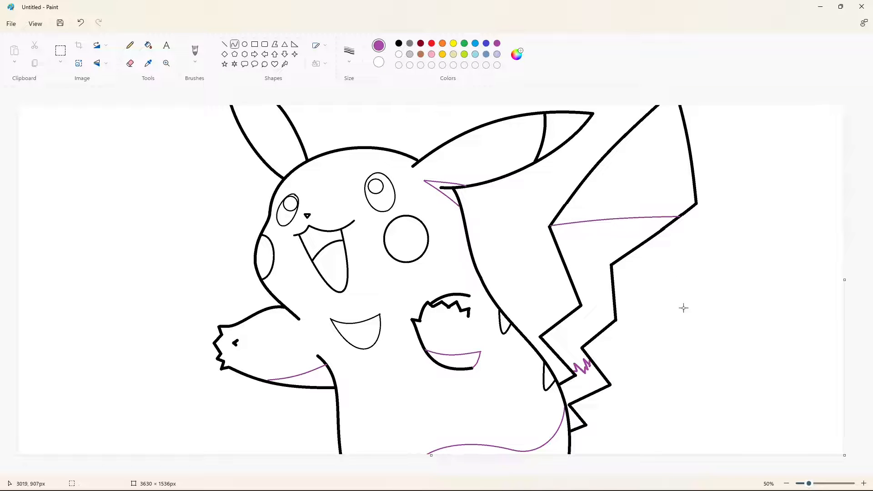
left_click_drag(321, 275, 348, 272)
left_click(338, 266)
left_click(417, 284)
Patch the black outlines of both arms with short lines where the purple shadow curves meet them
scroll(417, 284, "up", 1)
left_click(224, 44)
left_click(399, 44)
scroll(485, 269, "down", 3)
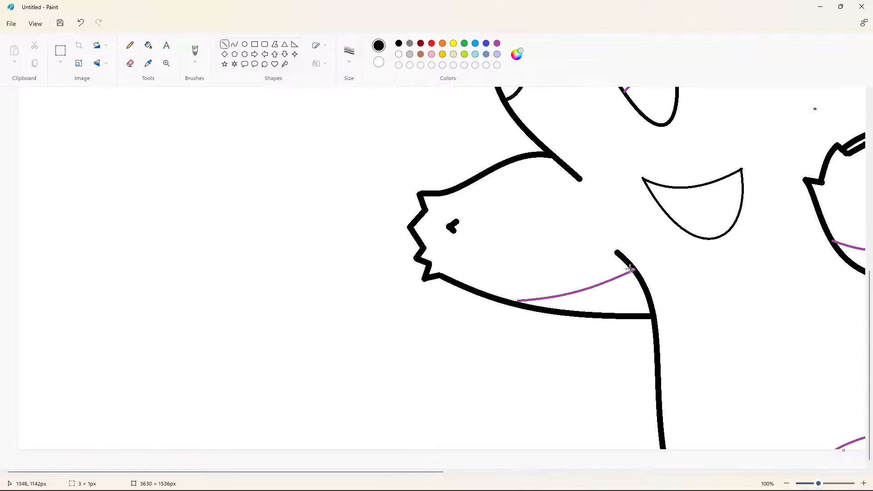
left_click_drag(438, 472, 681, 454)
left_click_drag(444, 277, 446, 275)
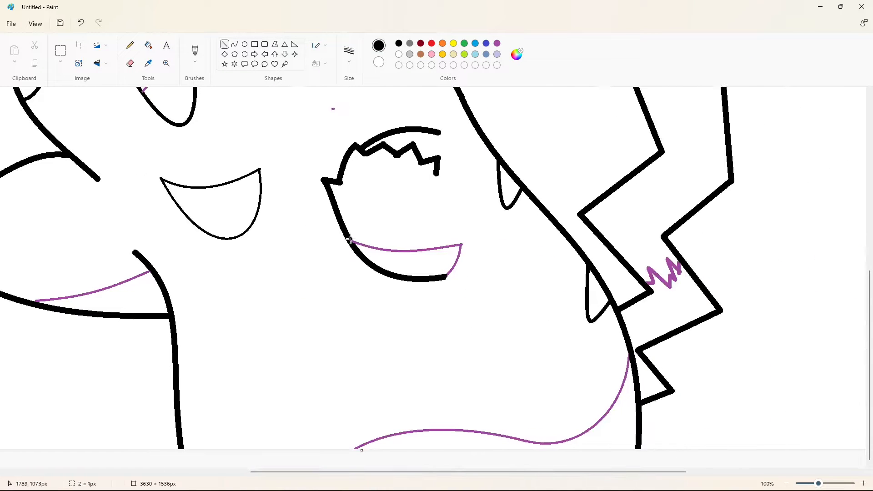
left_click_drag(350, 239, 360, 244)
mouse_move(537, 472)
left_mouse_down()
mouse_move(439, 458)
mouse_move(458, 458)
left_mouse_up()
Erase the stray purple dot above the right hand
left_click(131, 64)
left_click(350, 54)
left_click(359, 129)
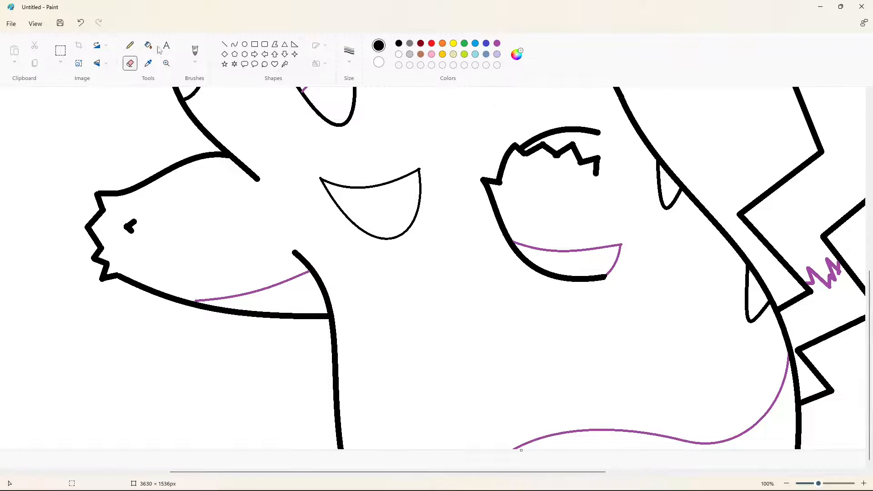
Touch up the black outlines with short lines where the purple curves meet the right ear and the tail
left_click(224, 44)
scroll(410, 192, "up", 3)
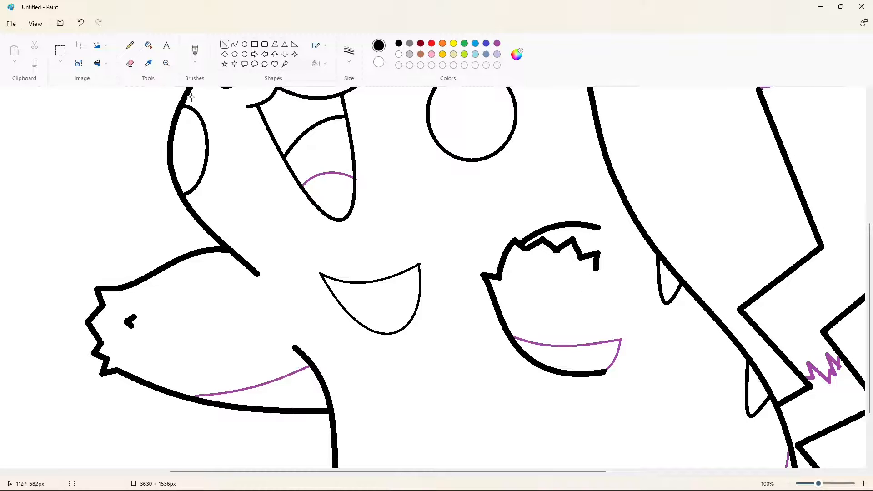
left_click(130, 64)
scroll(359, 180, "up", 4)
left_click(224, 44)
left_click_drag(585, 199, 599, 196)
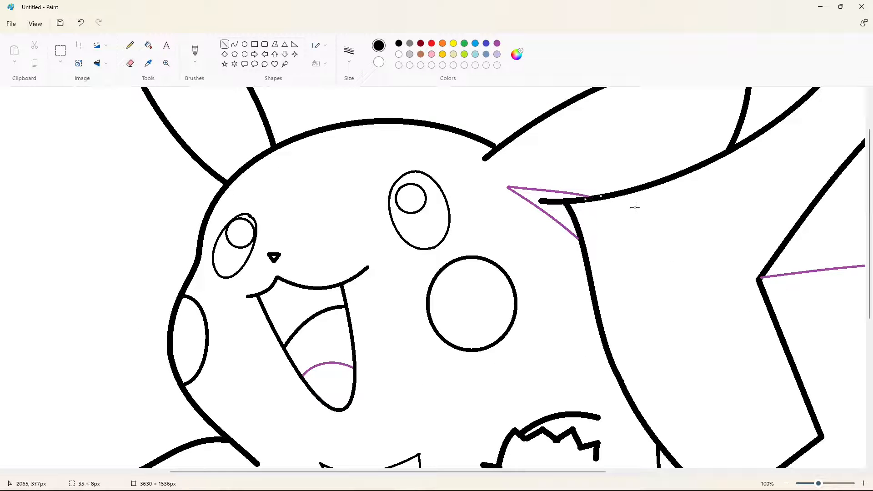
scroll(533, 462, "down", 2)
scroll(532, 462, "right", 3)
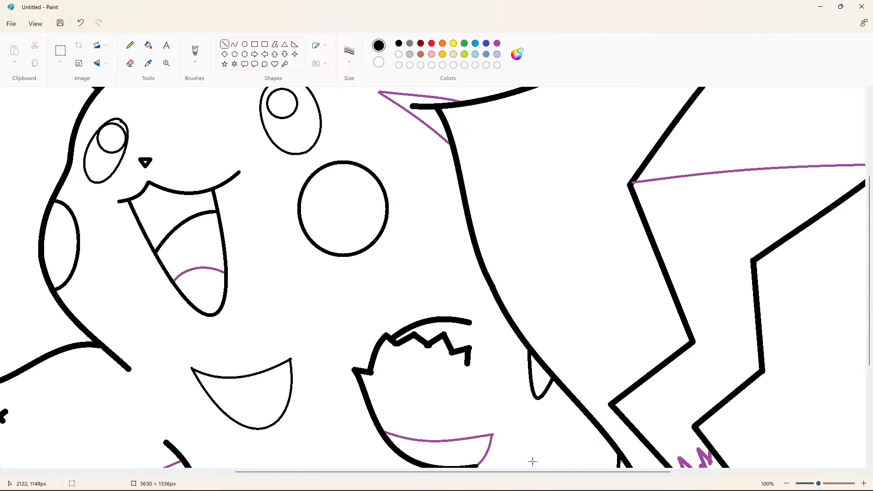
scroll(532, 462, "down", 4)
scroll(533, 462, "right", 3)
scroll(532, 461, "up", 5)
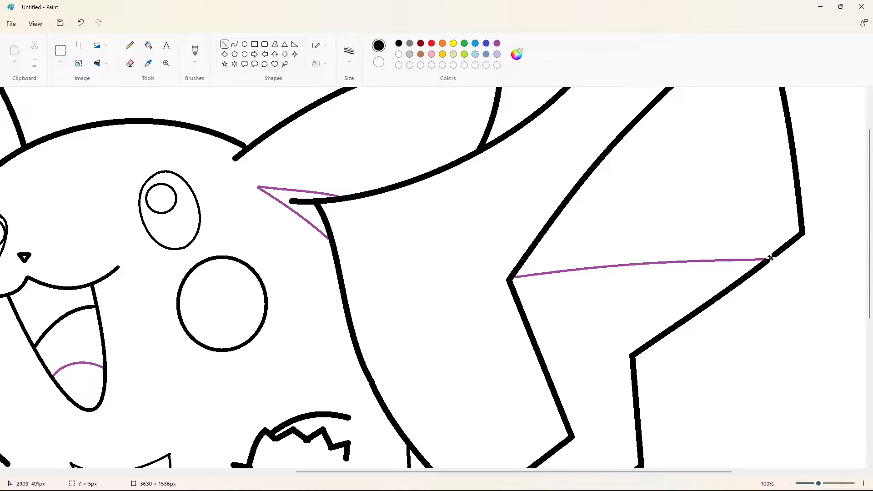
key("ctrl+z")
scroll(771, 429, "down", 1)
Fill the ear-base wedge and tongue tip with purple, and the bowl-shaped chest region with black
left_click(148, 45)
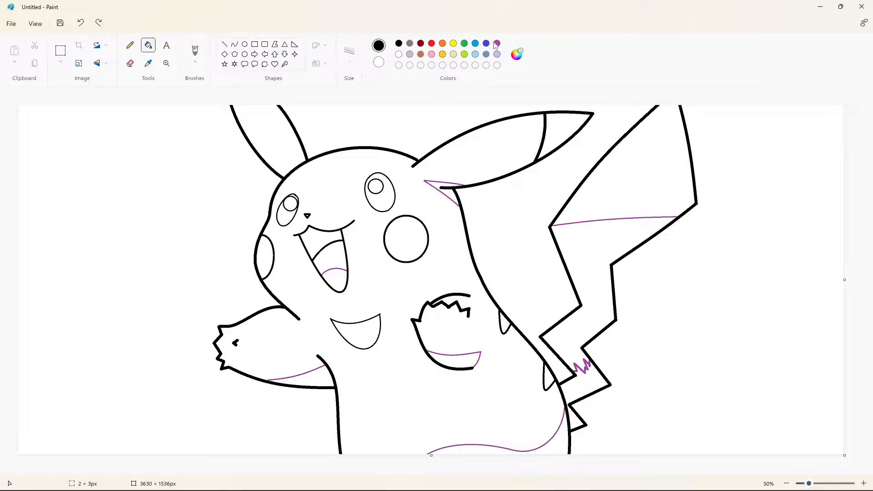
left_click(497, 44)
left_click(452, 192)
left_click(339, 276)
left_click(399, 44)
left_click(356, 329)
Fill the shadow regions of both arms, the lower tail and the lower body with purple
left_click(497, 43)
left_click(321, 374)
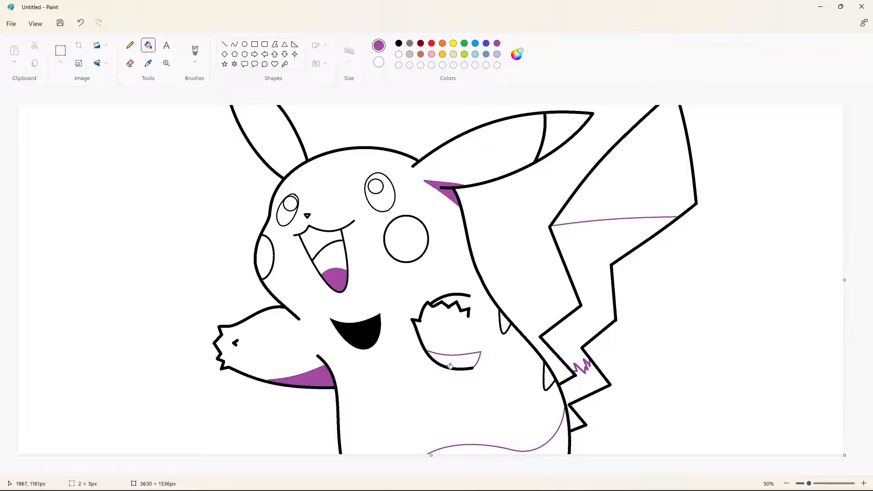
left_click(450, 362)
left_click(586, 255)
key("ctrl+z")
key("ctrl+y")
left_click(500, 448)
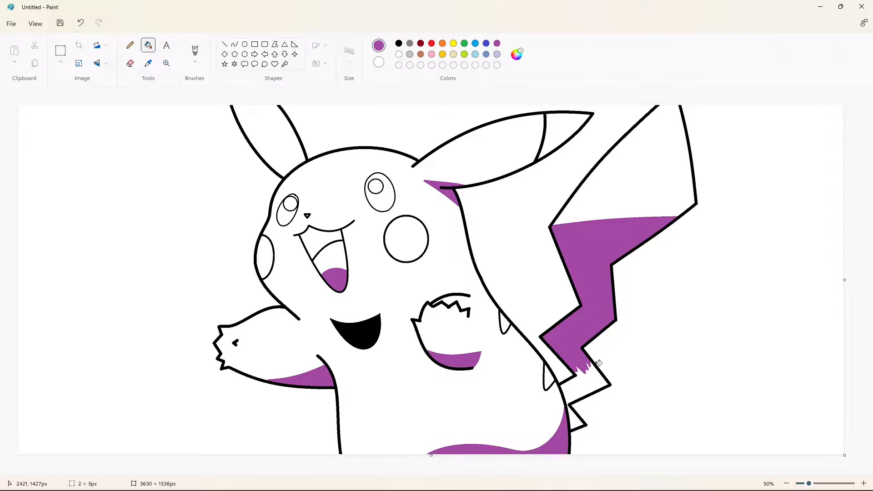
Add two custom colours to the palette, a reddish pink and a lighter pink
left_click(432, 44)
left_click(379, 45)
left_click(423, 200)
mouse_move(423, 200)
left_mouse_down()
mouse_move(424, 182)
mouse_move(467, 144)
left_mouse_up()
left_click(395, 359)
left_click(516, 54)
left_click_drag(422, 181, 422, 189)
left_click(407, 360)
Add two custom colours to the palette, yellow #FFD11D and the darker gold #E6BC1A
left_click(443, 54)
left_click(517, 54)
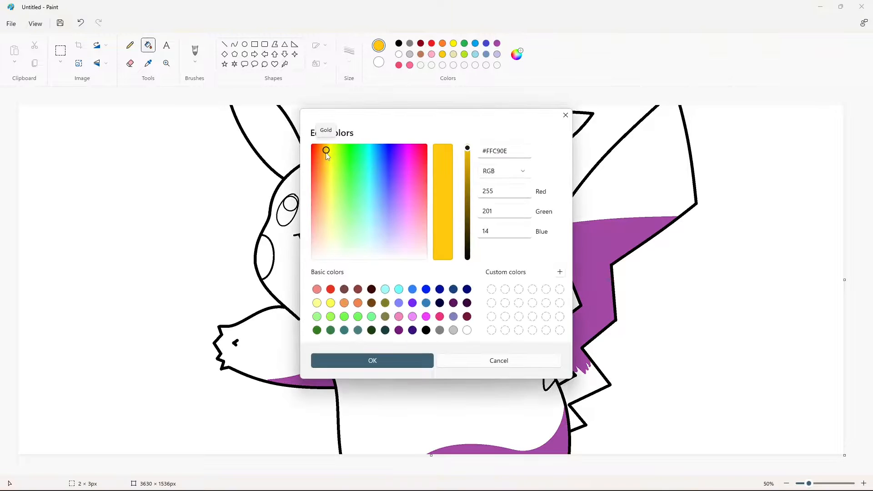
left_click(387, 360)
left_click(517, 54)
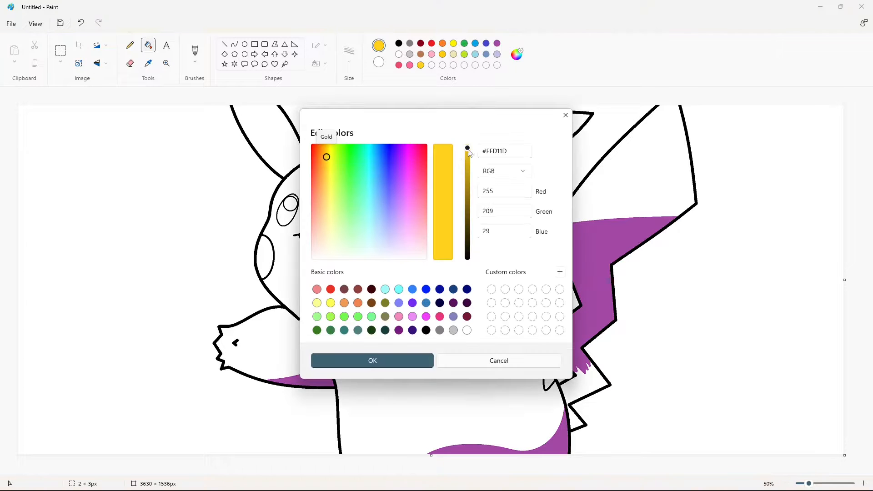
left_click(468, 159)
left_click(395, 361)
Fill both eyes with black around their white highlights
left_click(399, 43)
left_click(385, 199)
left_click(286, 214)
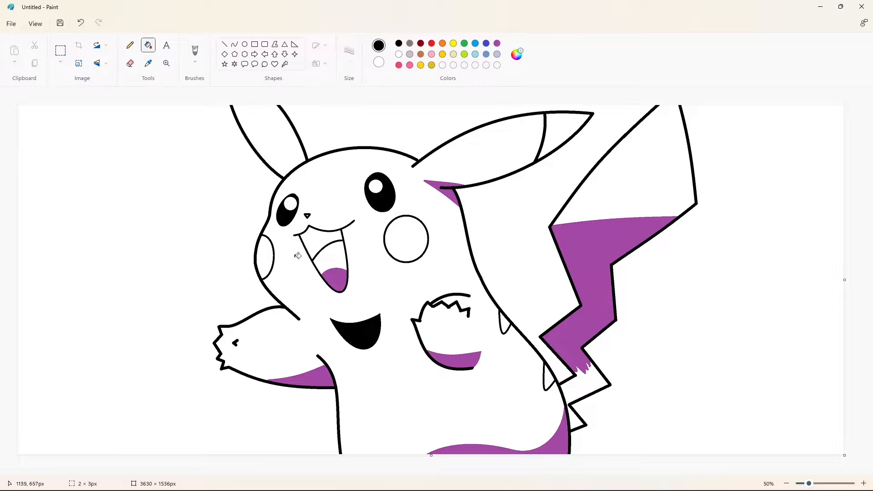
Add a custom near-black colour and fill the right ear's tip and the nose with a dark colour
left_click(516, 54)
left_click(468, 244)
left_click(387, 360)
left_click(564, 120)
scroll(562, 421, "up", 3)
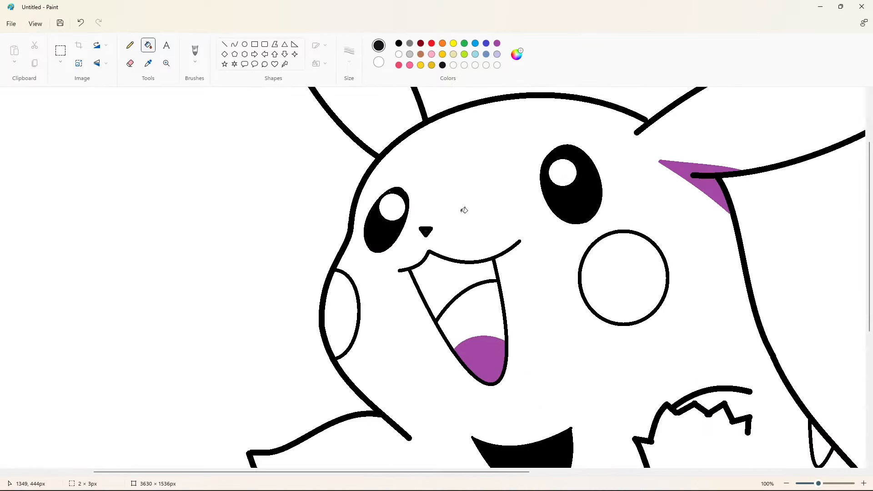
left_click(224, 44)
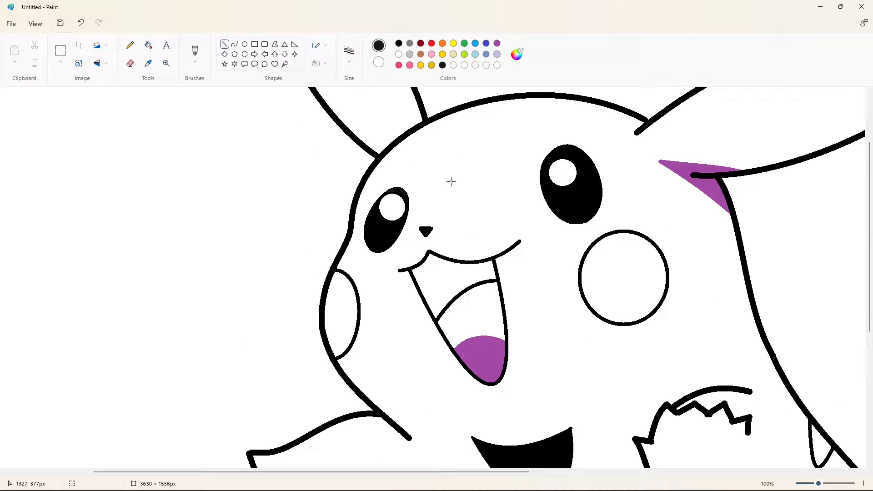
scroll(743, 381, "down", 3)
Fill both cheeks and the upper back stripe with the custom reddish pink
left_click(399, 65)
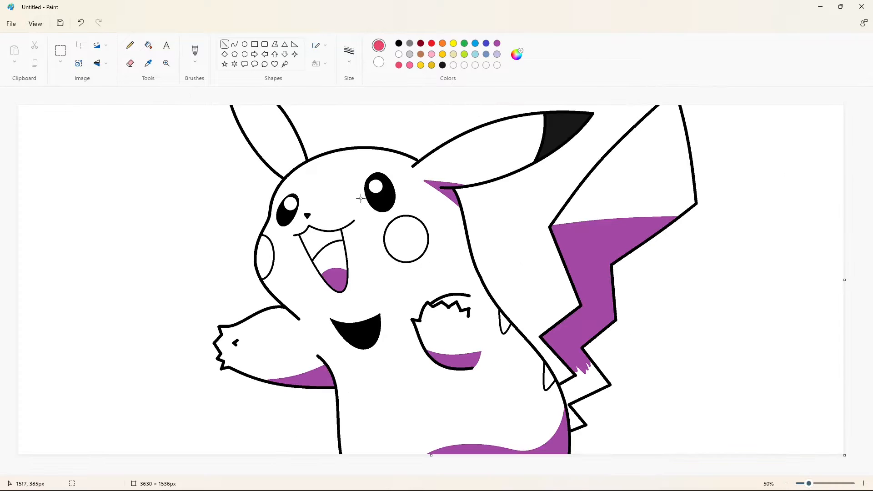
left_click(148, 45)
left_click(406, 239)
left_click(264, 257)
left_click(505, 322)
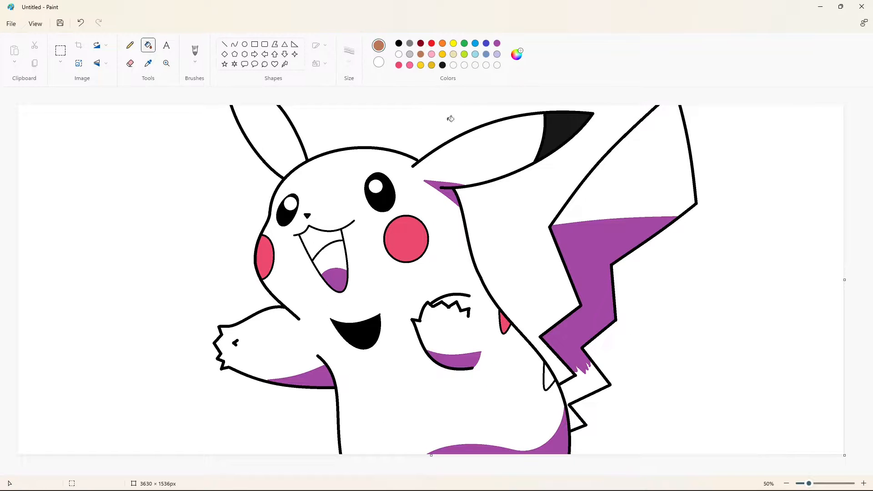
Add a custom dark brown and fill the tail base and both back stripes with it
left_click(584, 385)
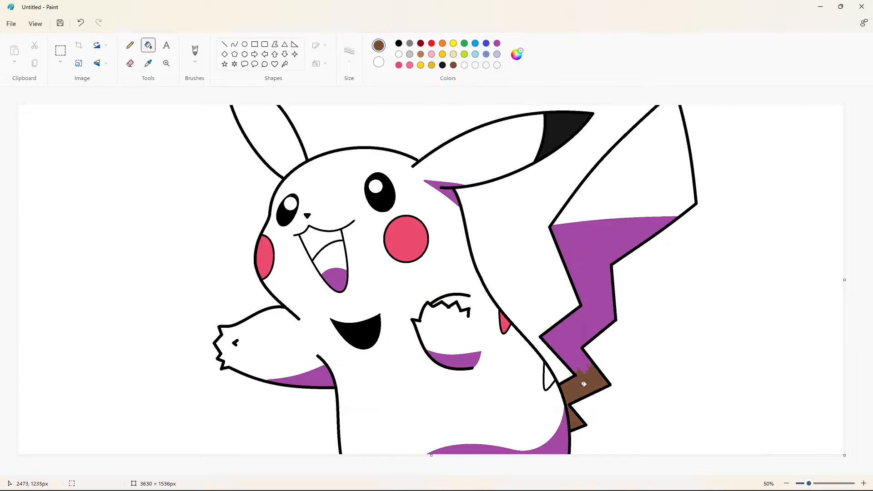
left_click(553, 379)
left_click(505, 323)
Fill the tongue with reddish pink, its tip with the lighter pink, and the mouth interior with dark red
left_click(431, 66)
left_click(399, 65)
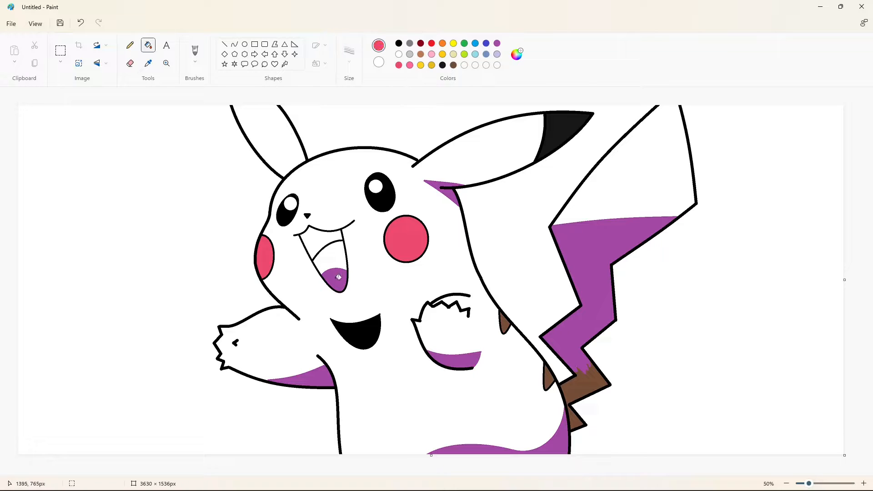
left_click(337, 278)
key("ctrl+z")
left_click(334, 257)
left_click(409, 65)
left_click(337, 280)
left_click(421, 43)
left_click(337, 237)
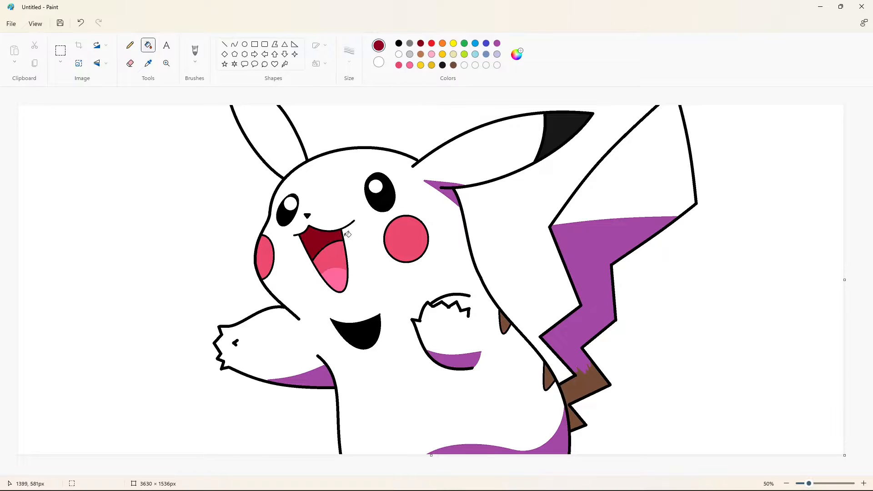
Fill the head and body, the upper tail and the left ear with the custom yellow
left_click(420, 65)
left_click(345, 189)
left_click(631, 181)
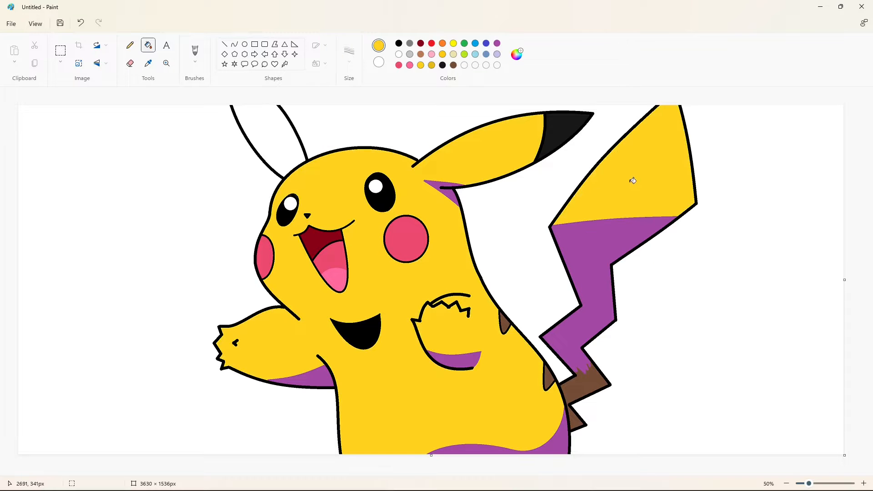
left_click(287, 136)
Mix a custom gold darker than #E6BC1A and fill the shadow wedge at the right ear's base with it
left_click(431, 65)
left_click(427, 191)
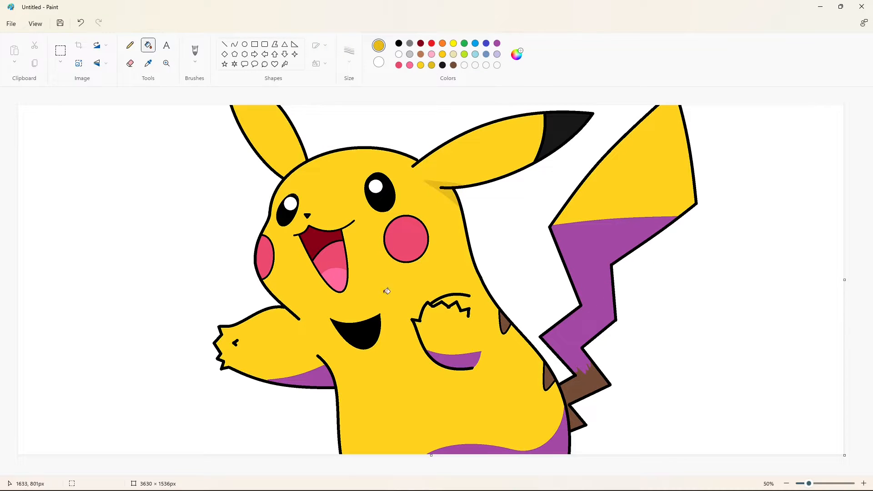
left_click(517, 54)
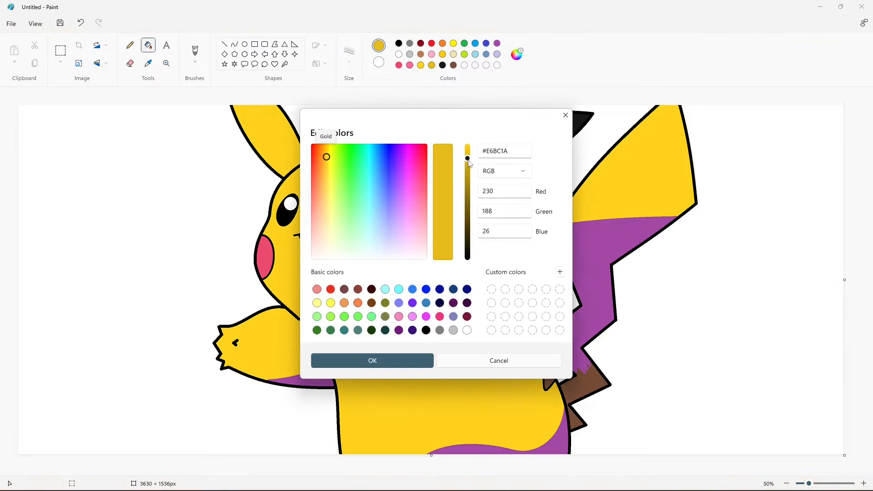
left_click_drag(470, 164, 469, 176)
left_click(372, 361)
left_click(451, 192)
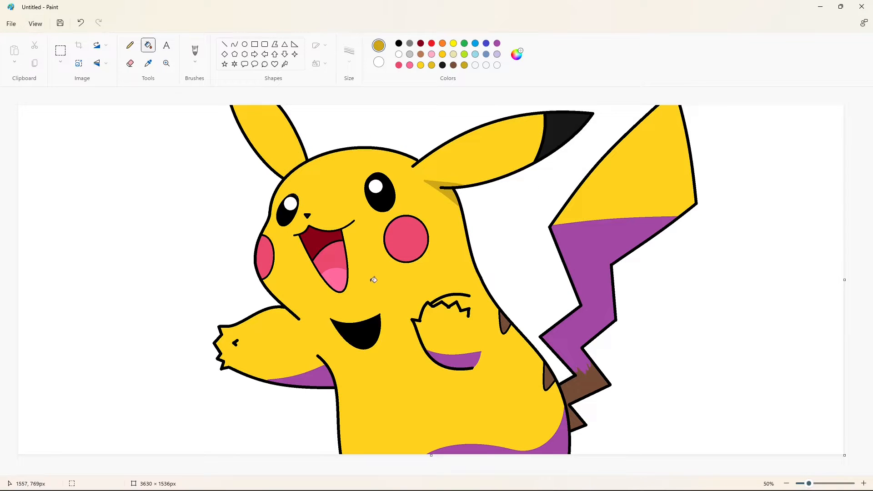
Fill the chest, both arm shadows, the lower-body shadow and the lower tail with the darkest custom gold
left_click(363, 332)
left_click(324, 370)
left_click(455, 359)
left_click(563, 441)
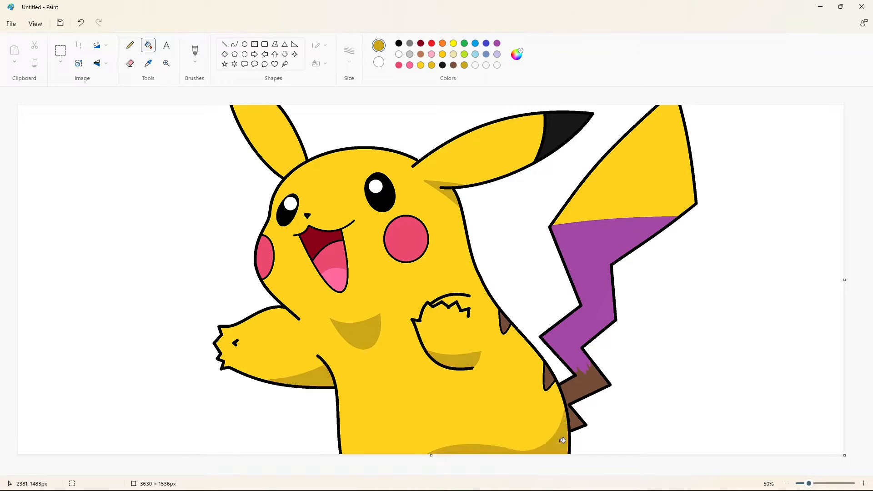
left_click(577, 335)
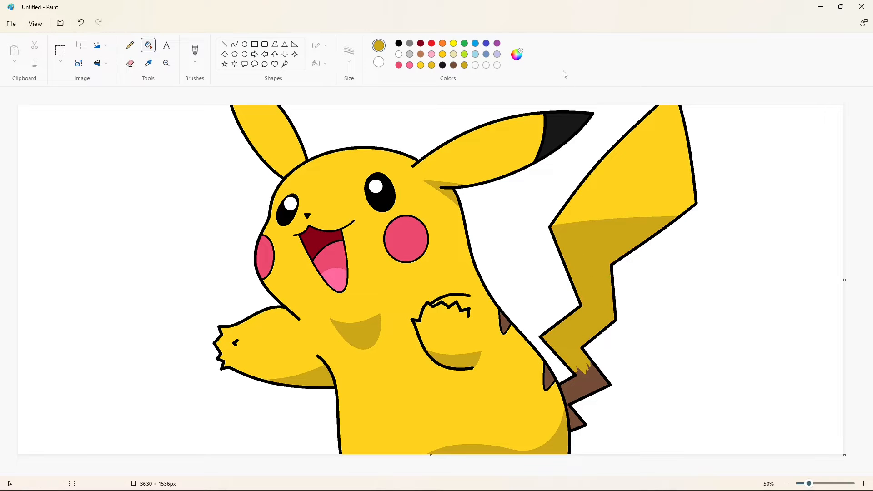